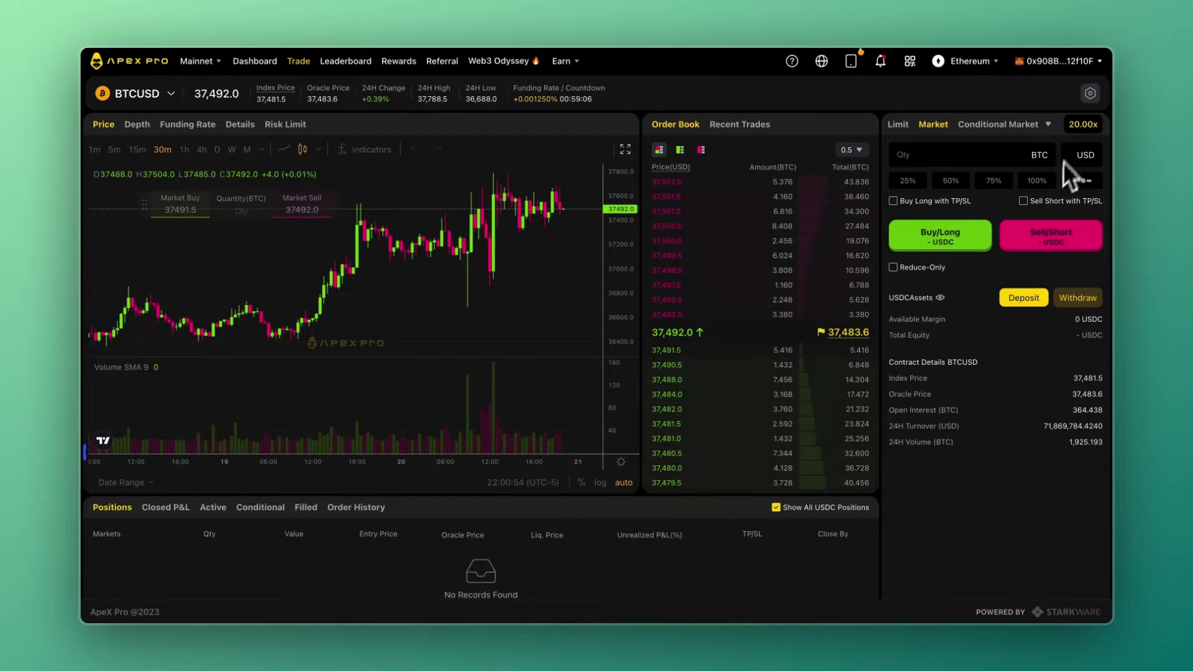
Set the BTCUSD leverage to 10x after briefly picking 30x.
left_click(1082, 124)
left_click(698, 302)
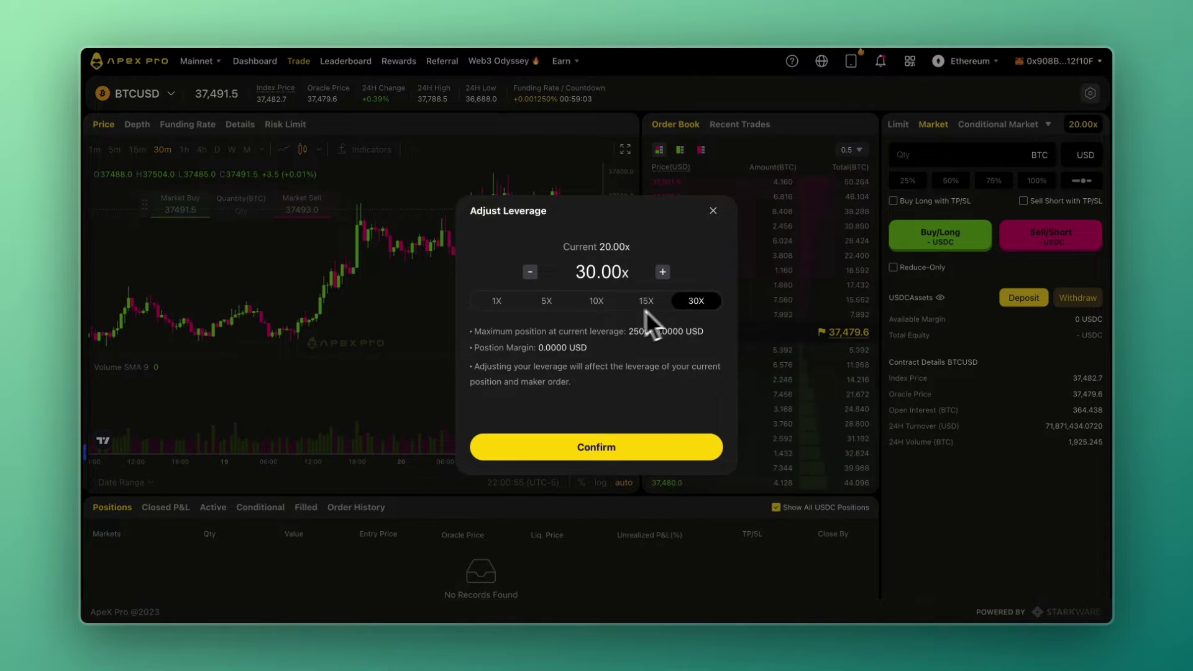
left_click(611, 304)
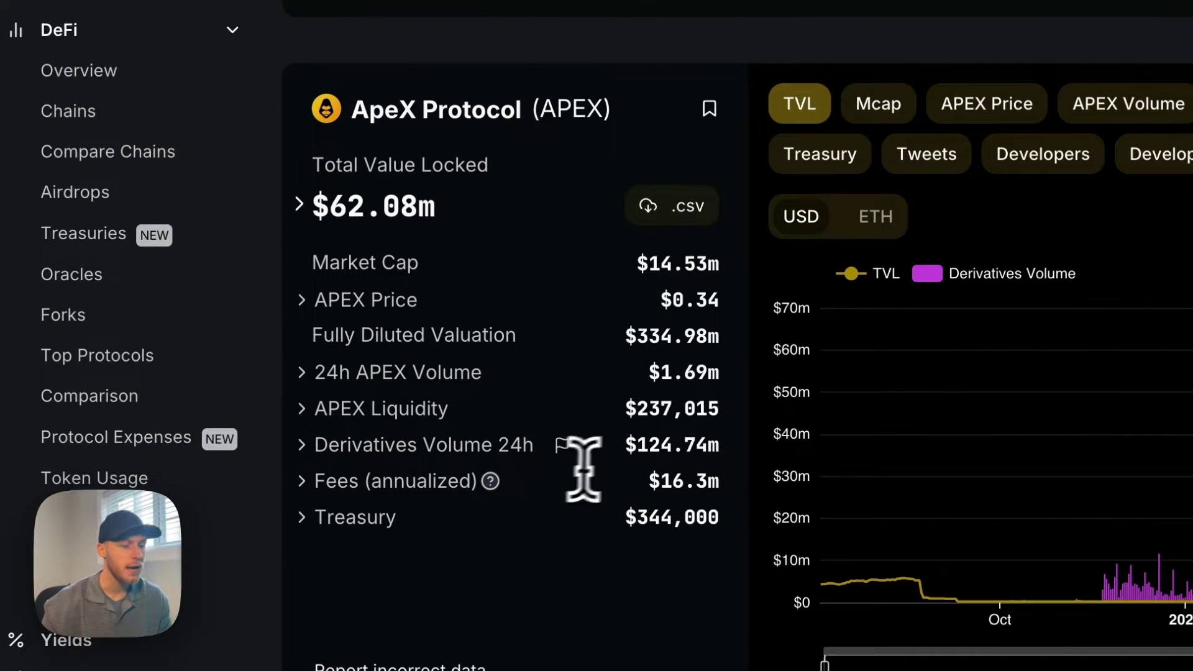
Highlight the 24h derivatives volume figure, then the ApeX Protocol row in the rankings table.
left_click_drag(638, 447, 731, 456)
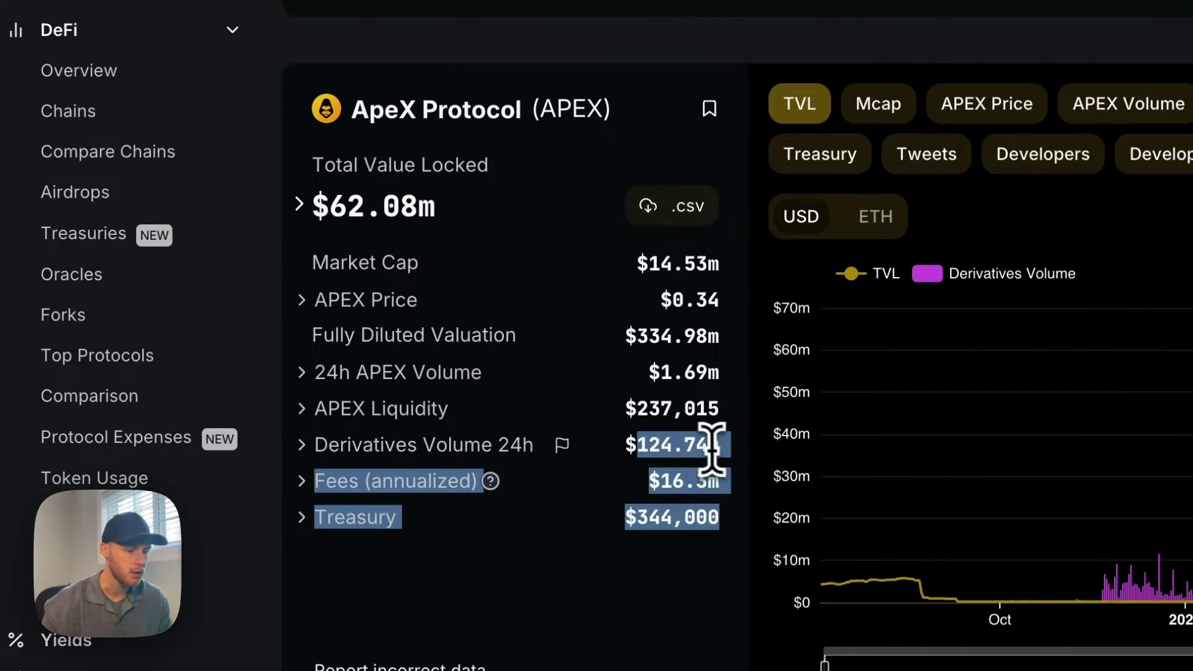
left_click(506, 447)
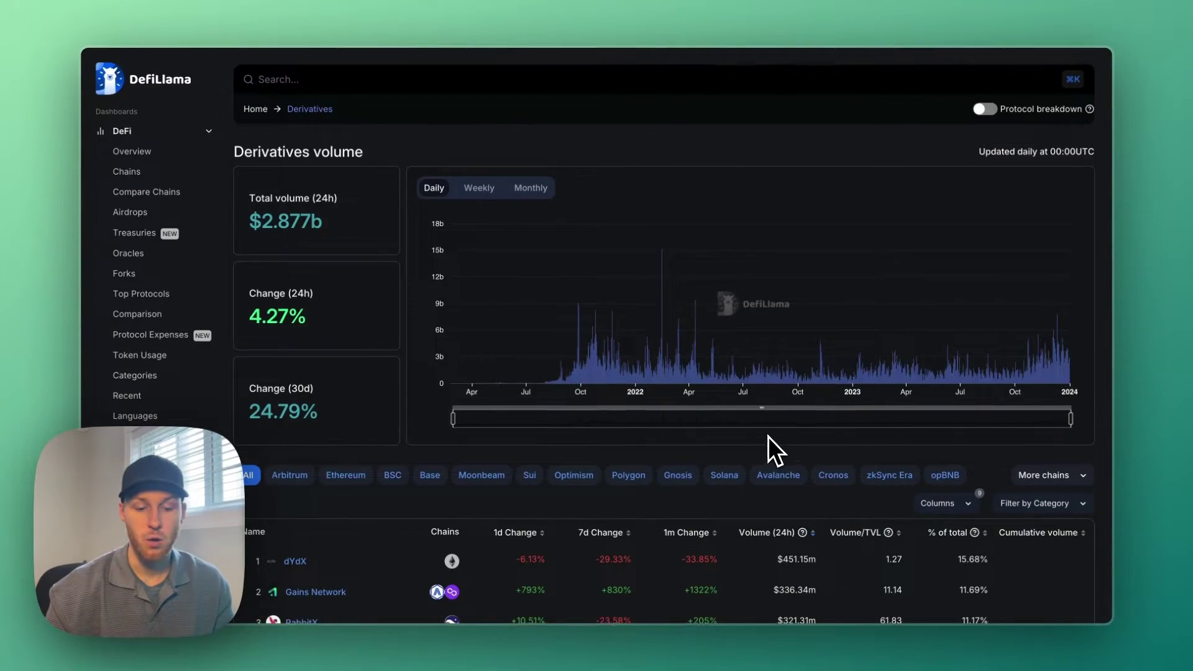
scroll(768, 436, "down", 2)
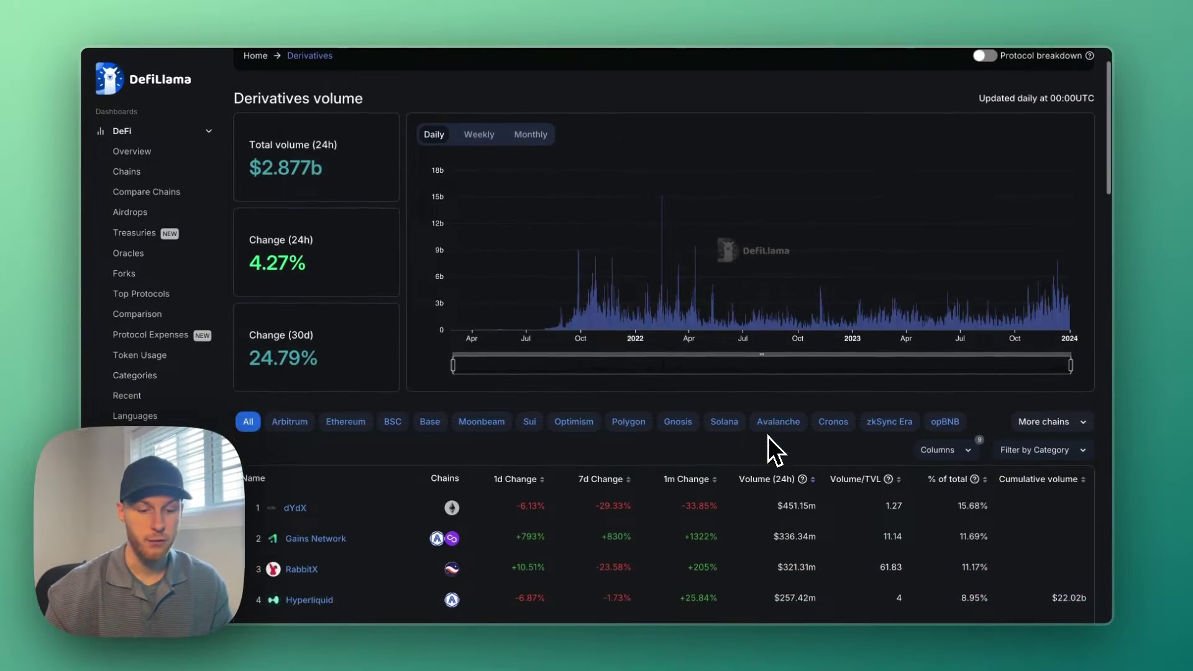
scroll(769, 436, "down", 6)
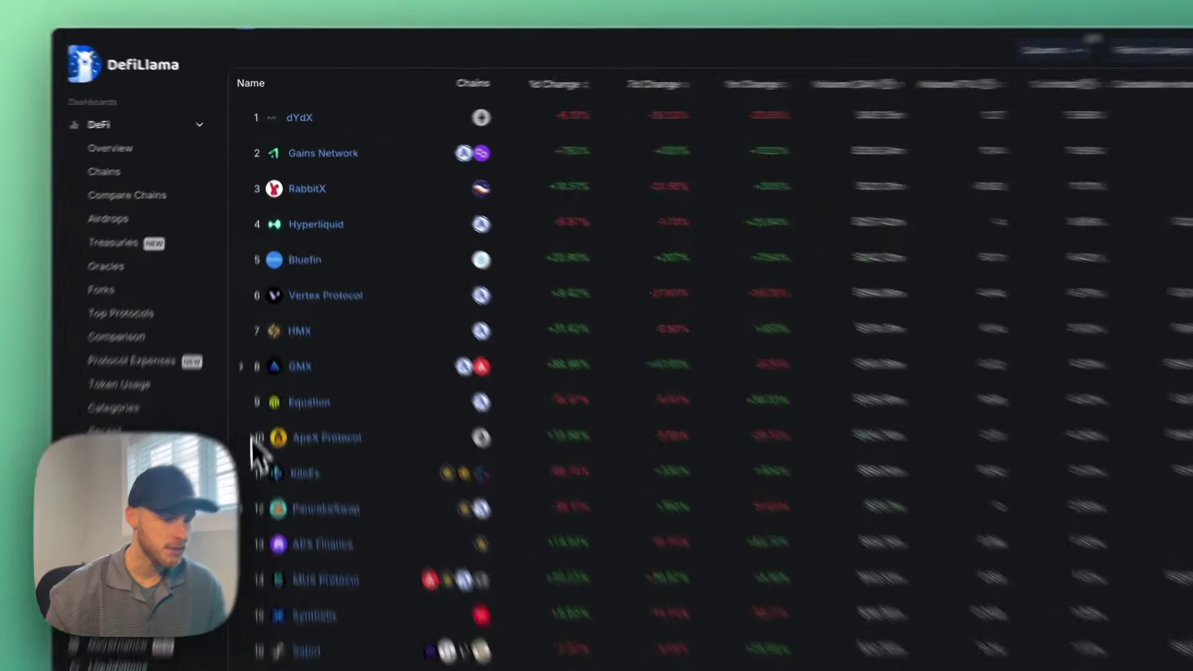
left_click_drag(253, 415, 763, 409)
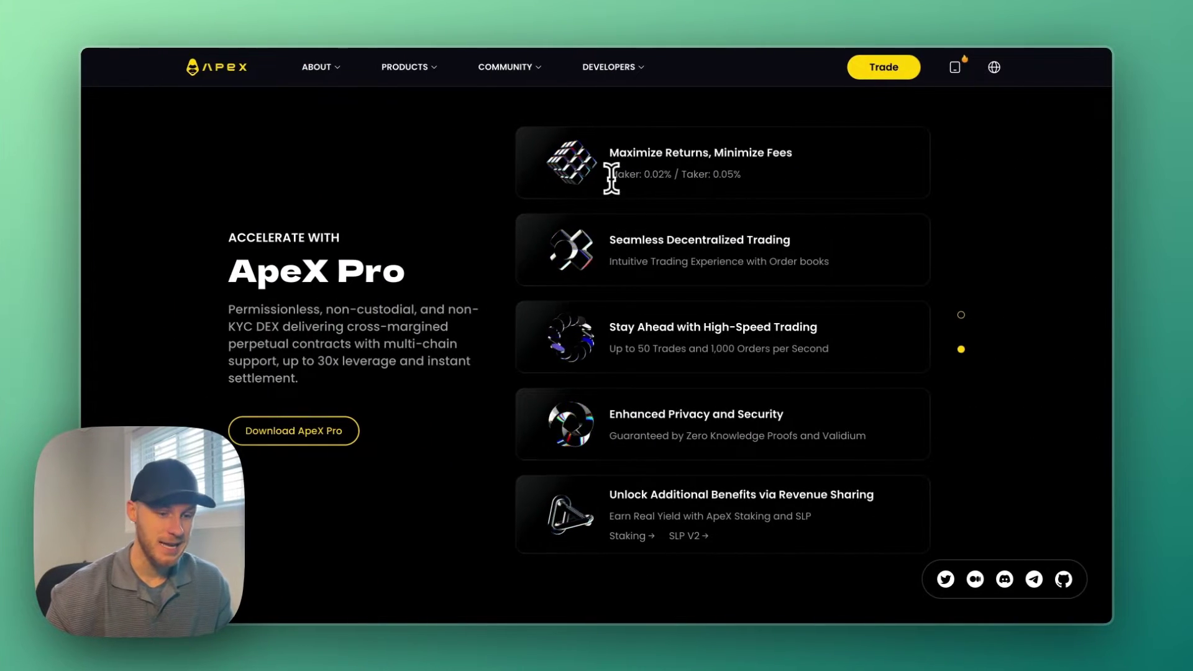
left_click_drag(741, 174, 880, 183)
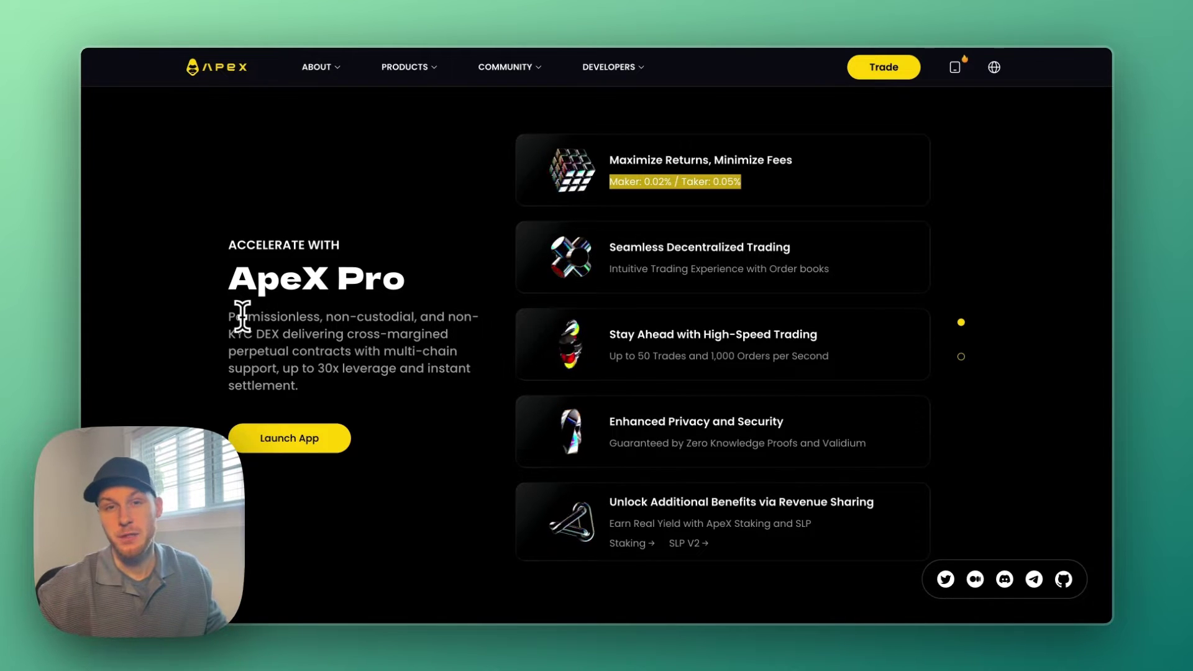
left_click_drag(230, 317, 413, 326)
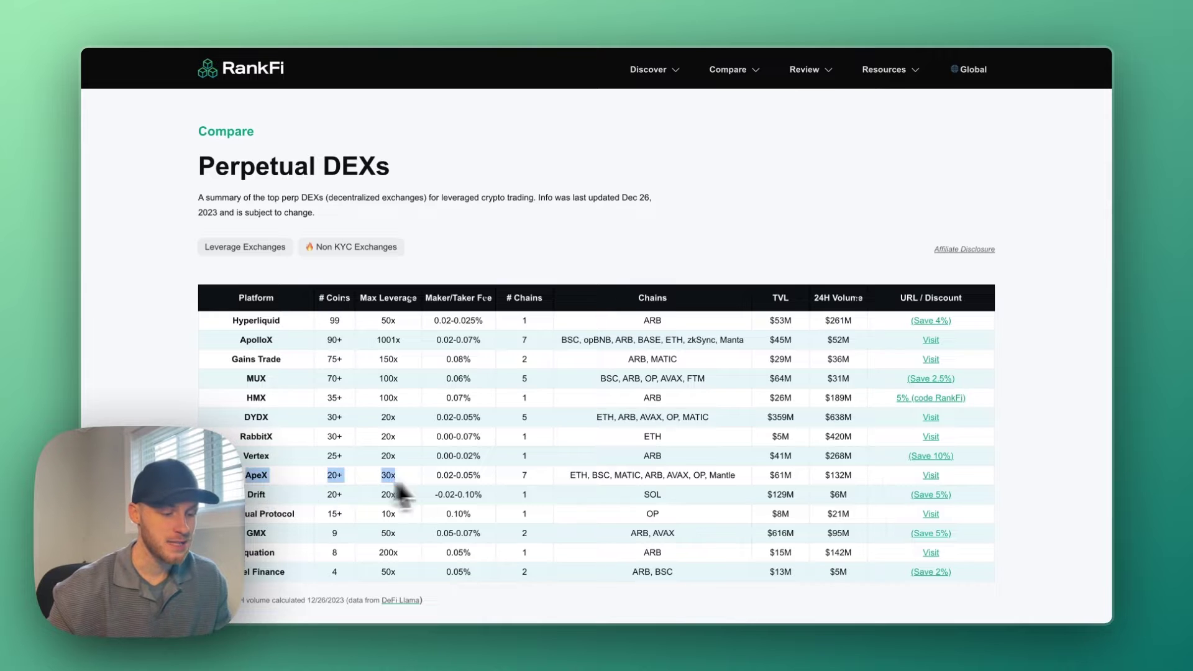
left_click_drag(421, 492, 891, 484)
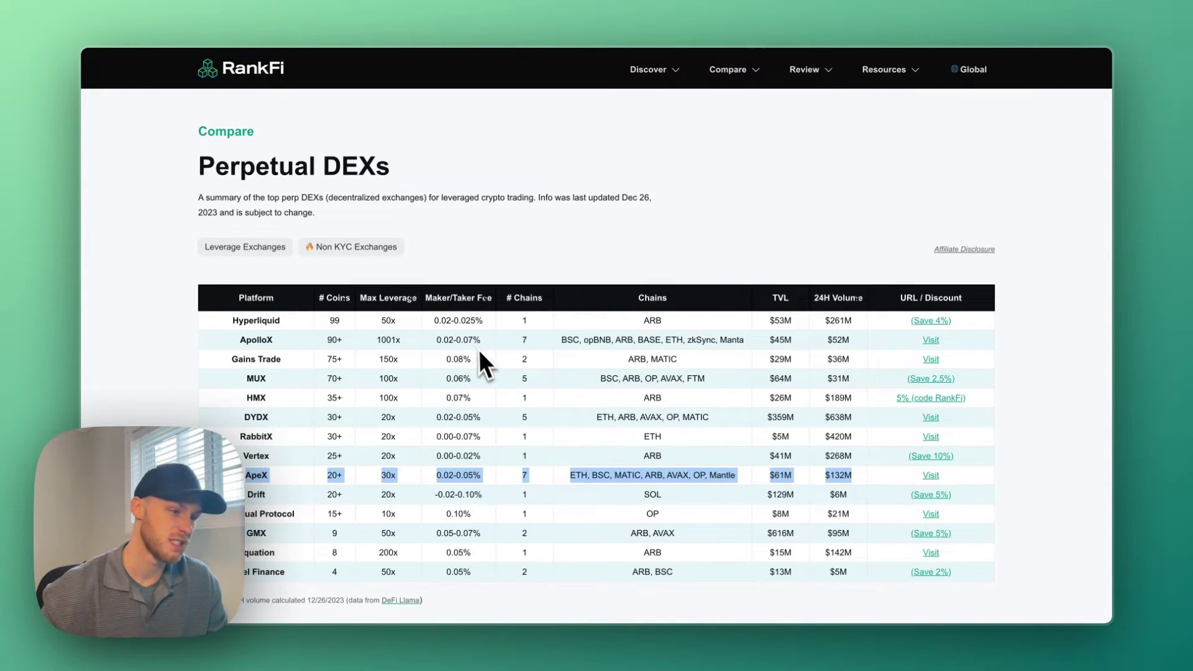
scroll(383, 230, "down", 1)
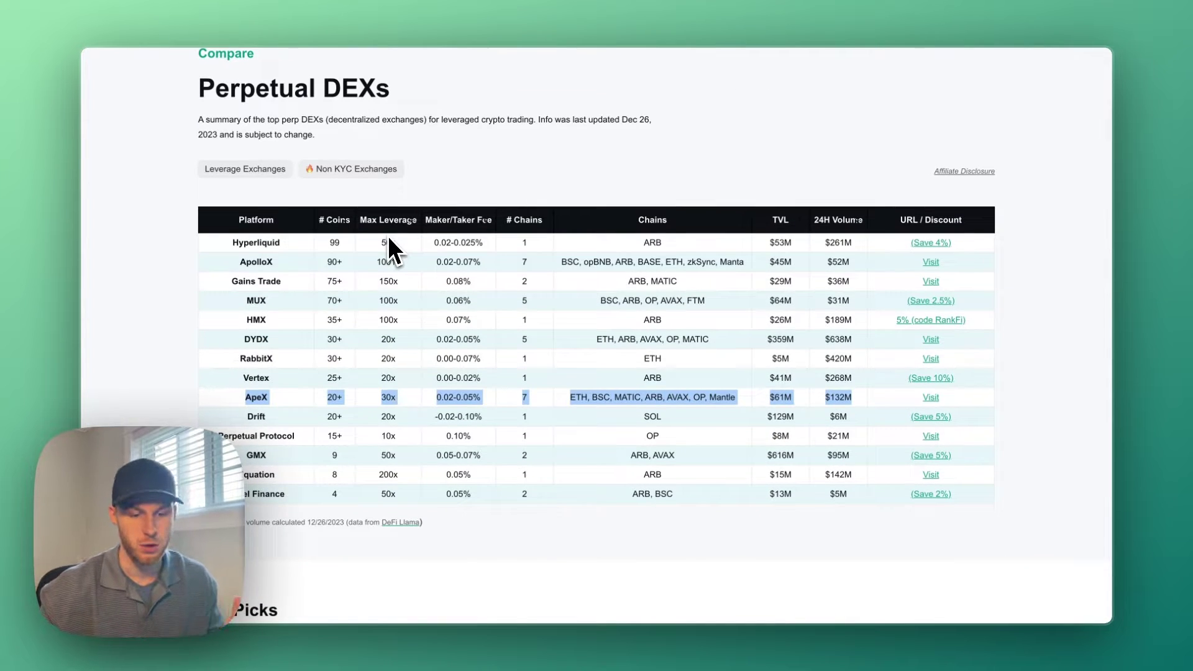
left_click(389, 239)
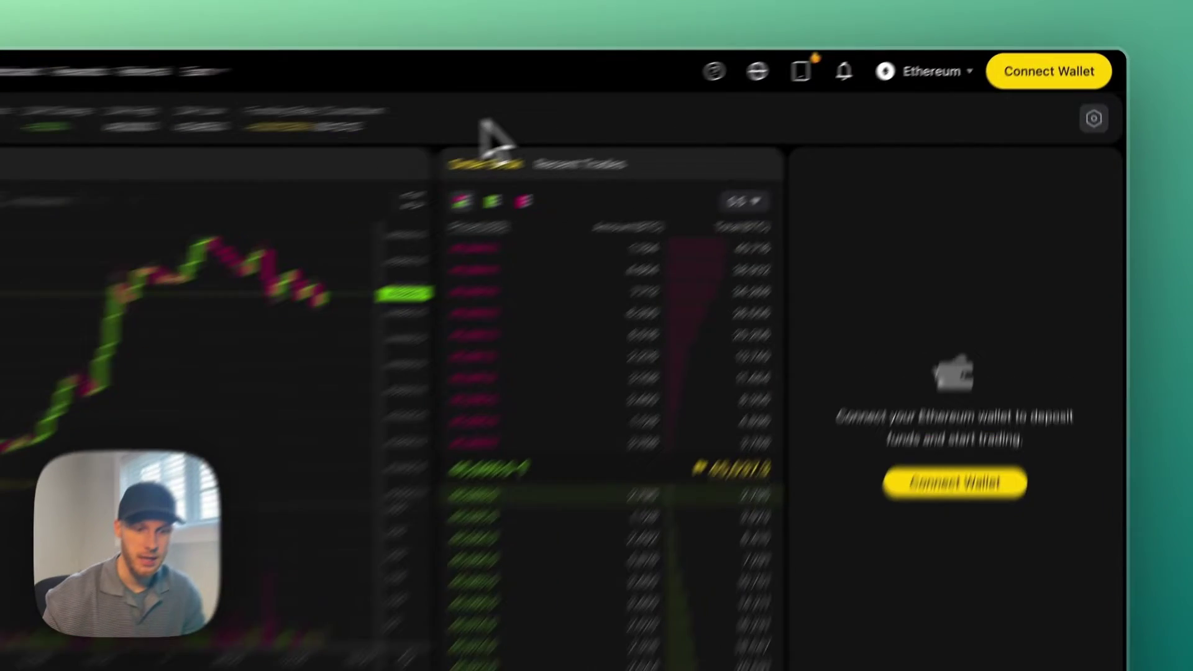
Connect MetaMask, switch it to Ethereum Mainnet, and send the L2 Key signature request.
left_click(1050, 82)
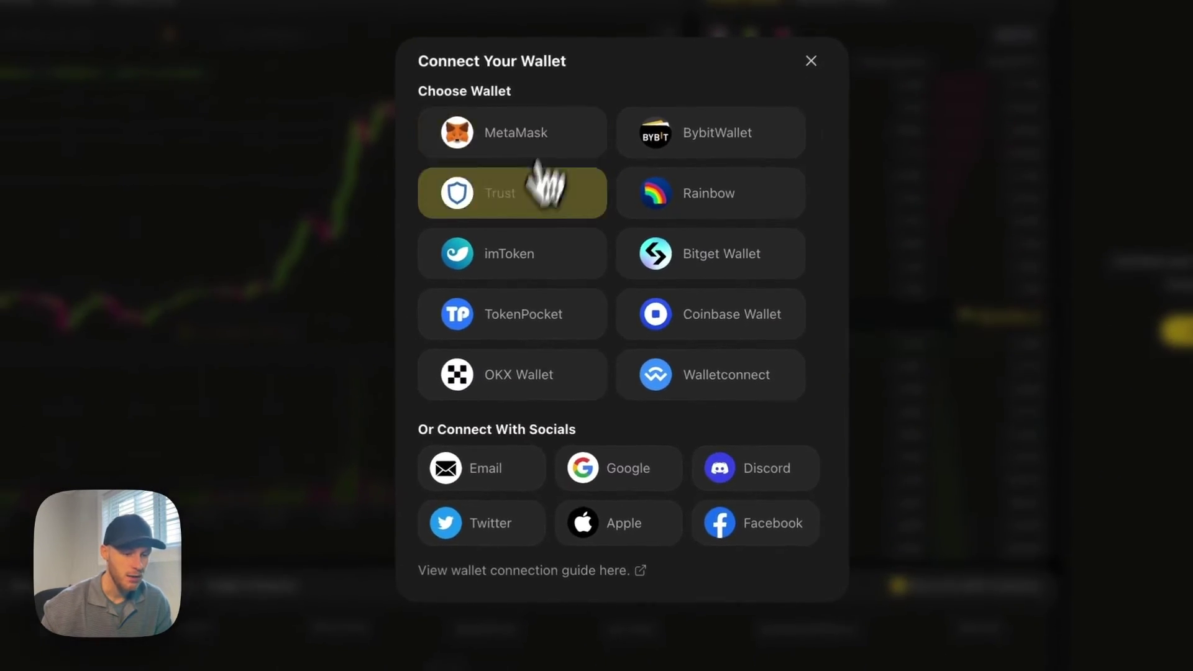
left_click(714, 383)
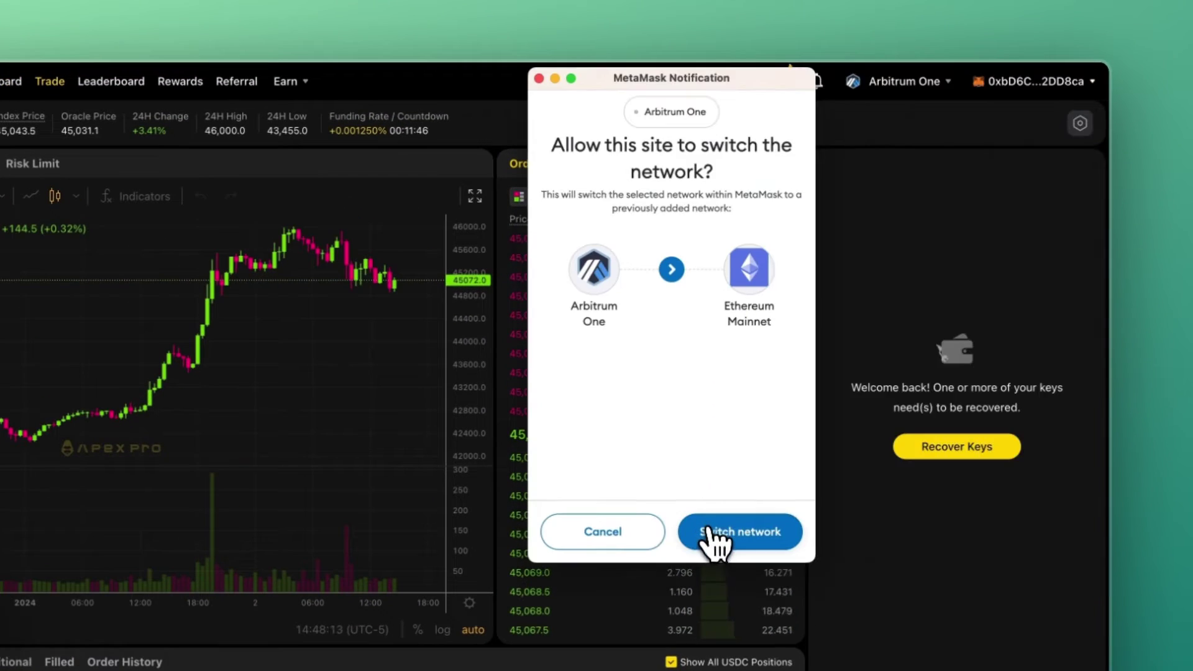
left_click(715, 533)
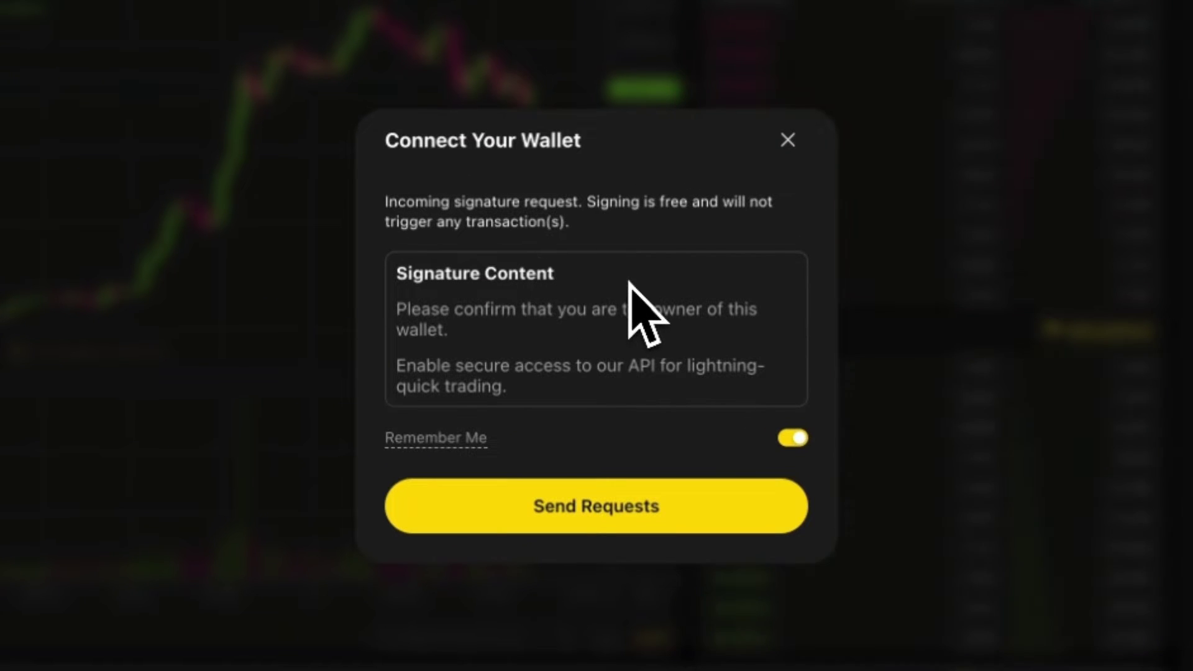
left_click(608, 517)
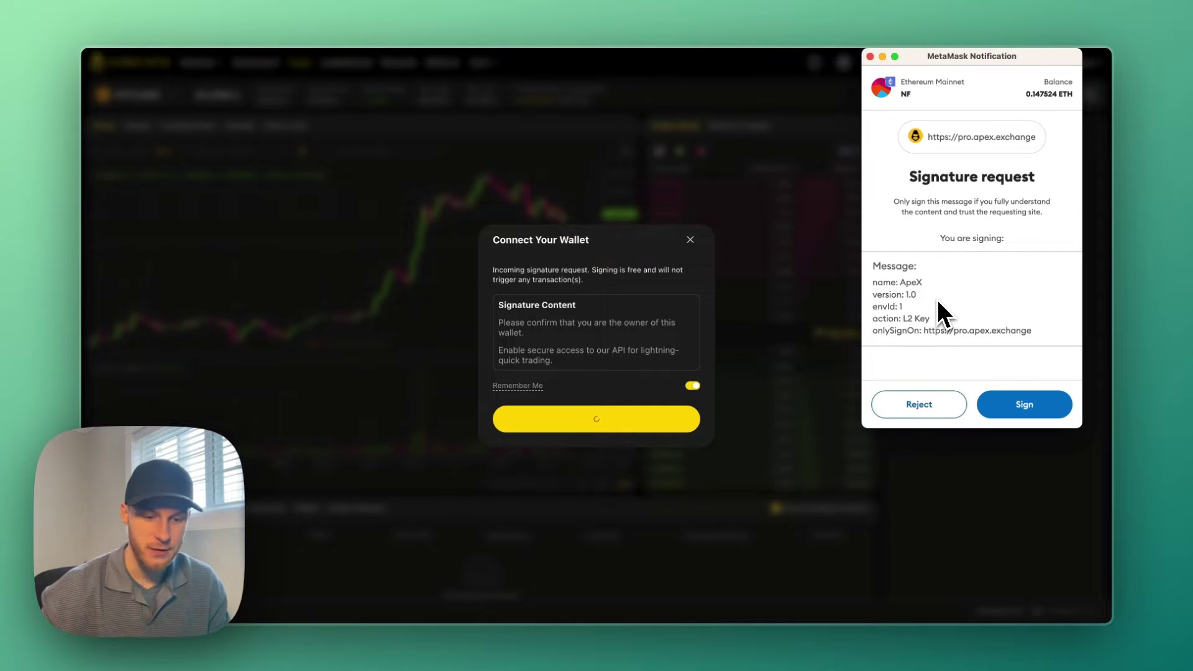
Sign the ownership message, recover the trading keys, and sign the key request in MetaMask.
left_click(1044, 411)
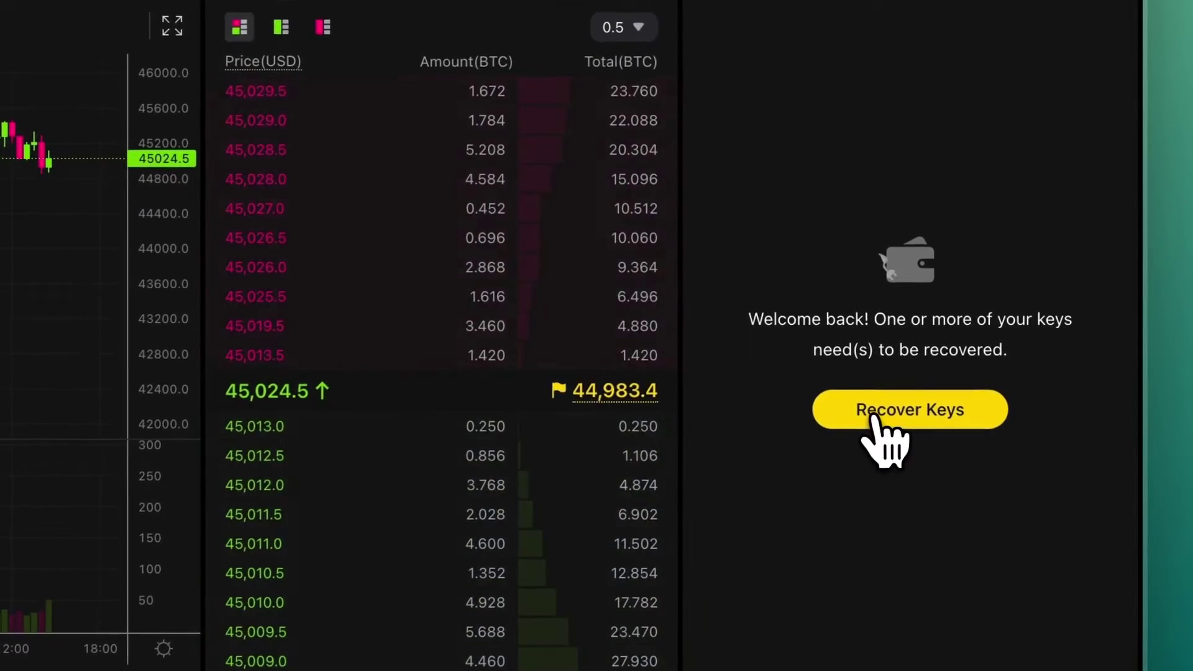
left_click(979, 344)
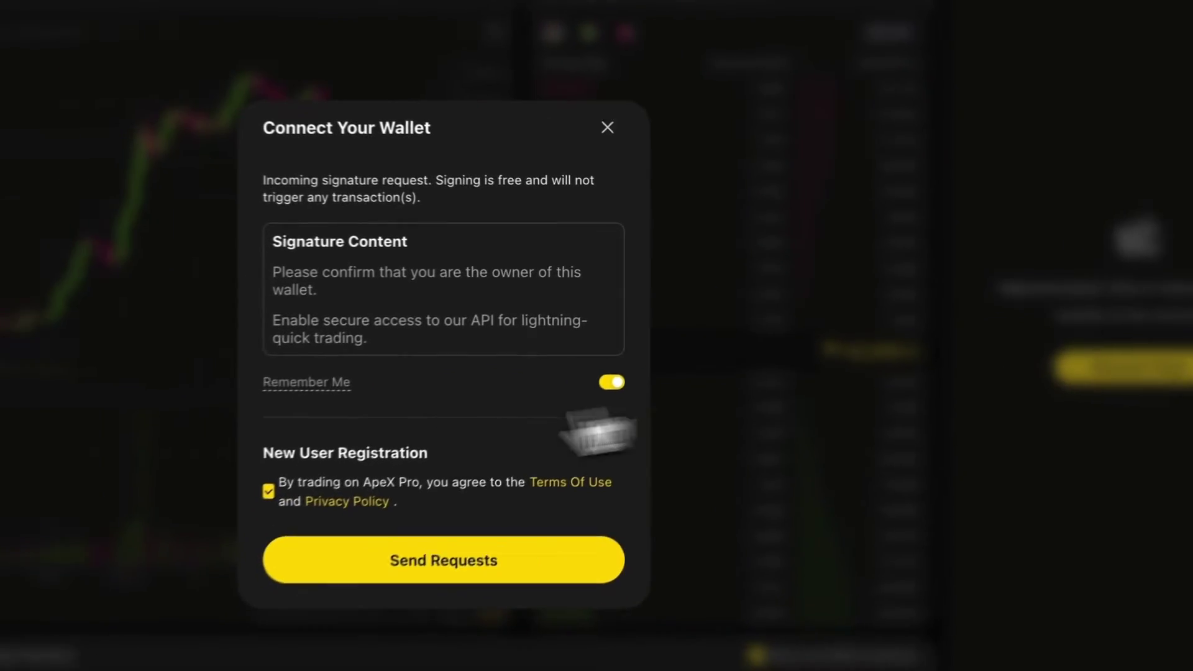
left_click(133, 622)
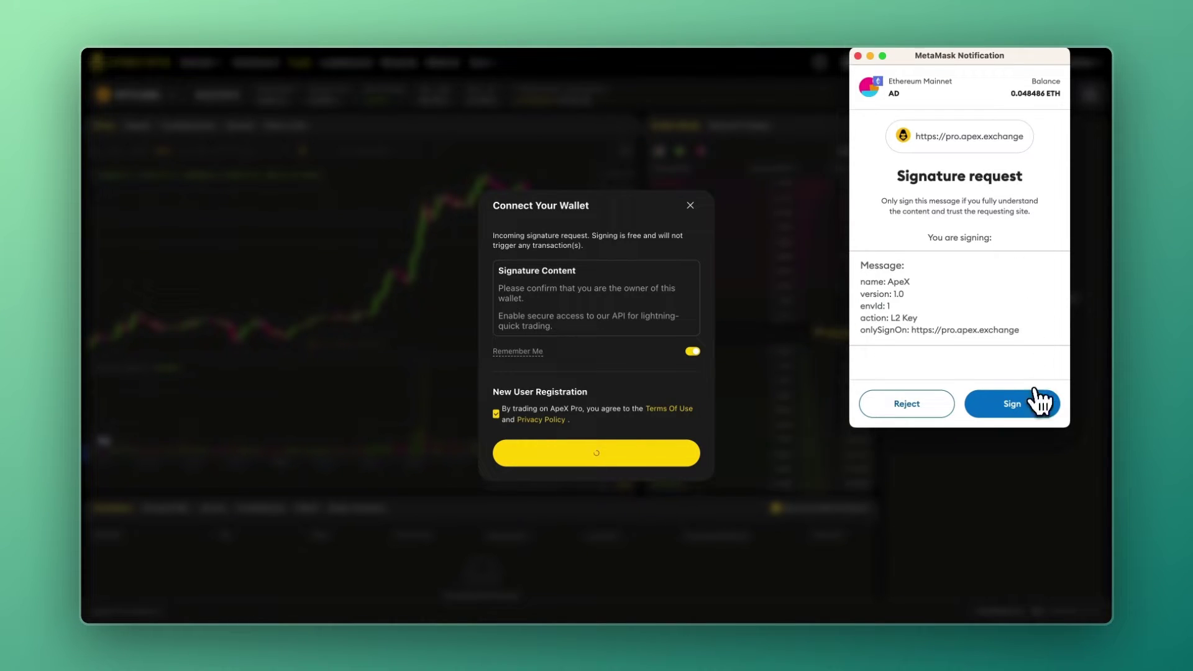
left_click(1012, 404)
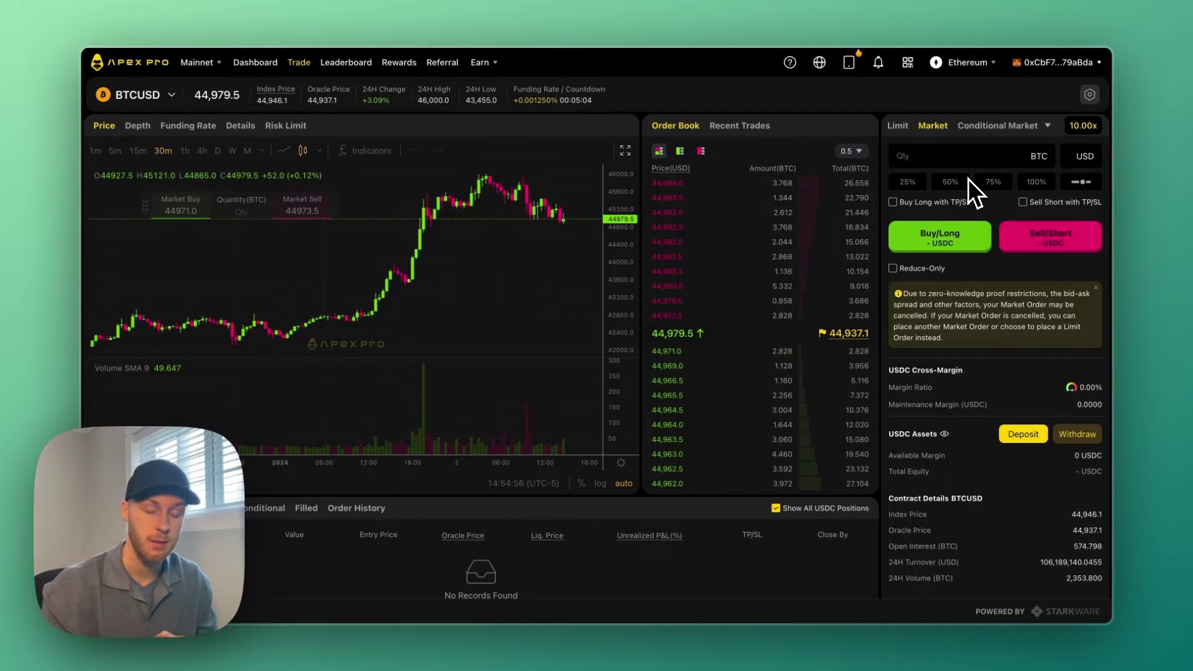
Change the network to Arbitrum One and approve the switch in MetaMask.
left_click(968, 62)
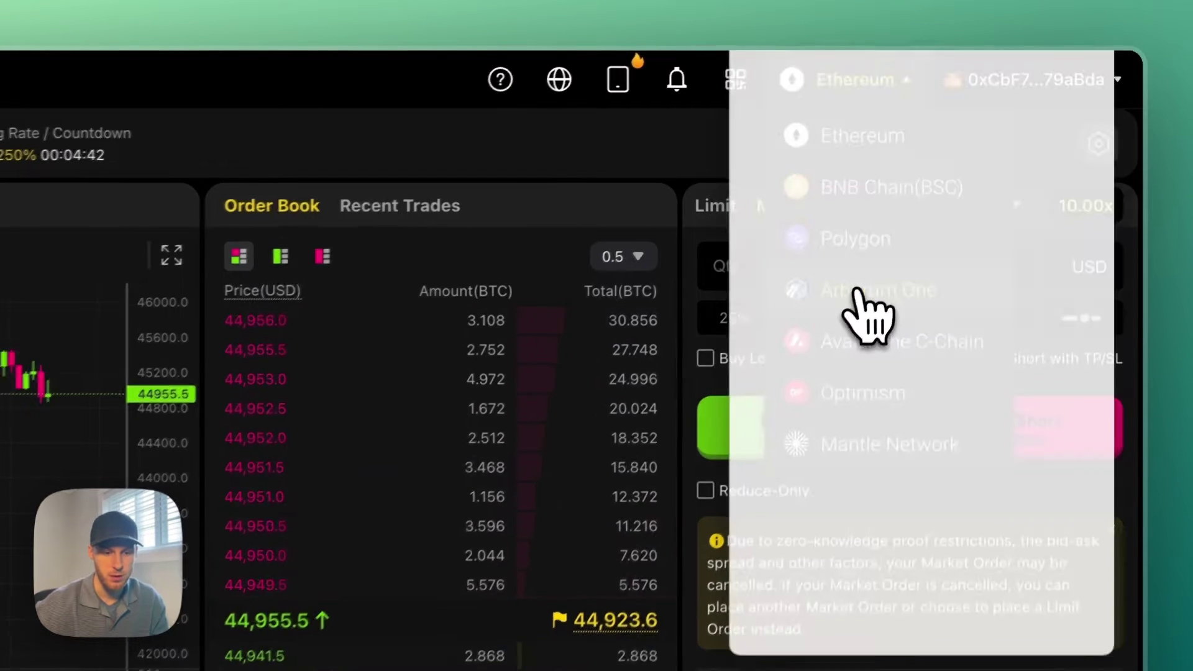
left_click(861, 291)
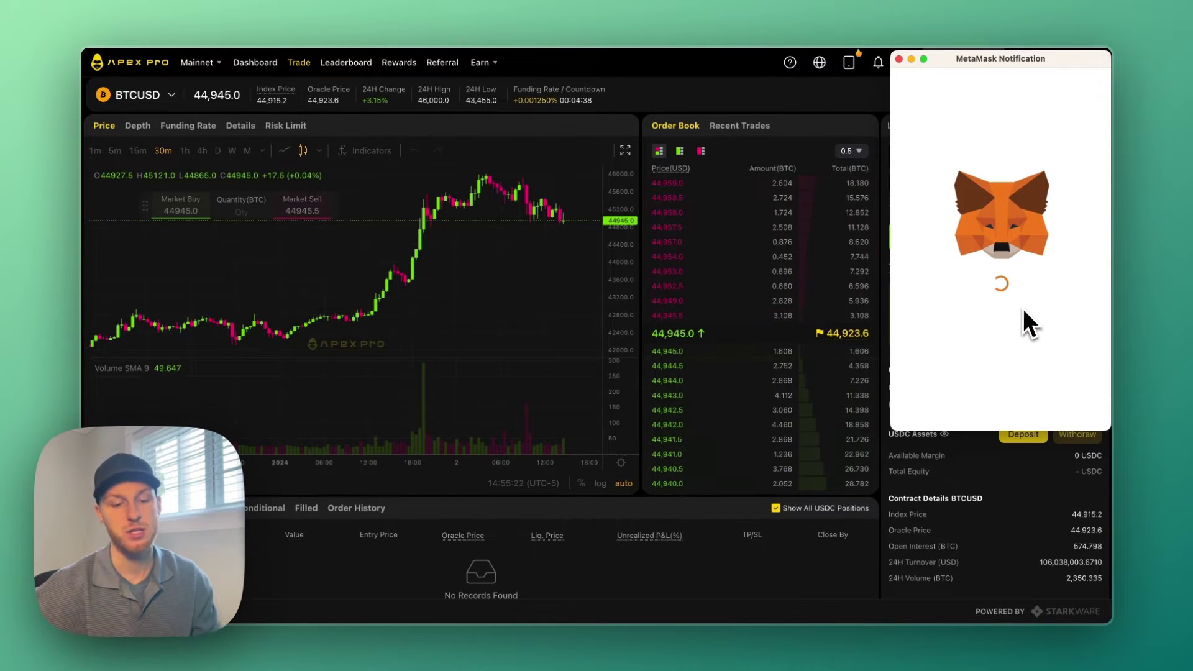
left_click(1063, 405)
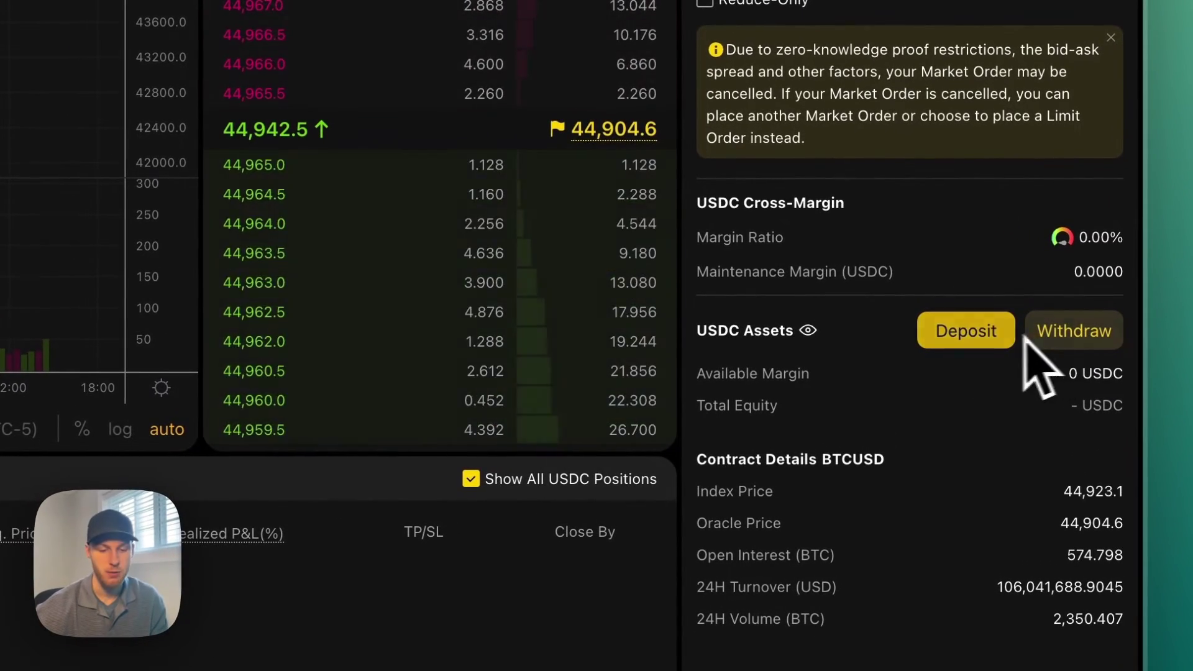
Set up a deposit of ETH from Arbitrum One into the USDC Perpetual account.
left_click(992, 342)
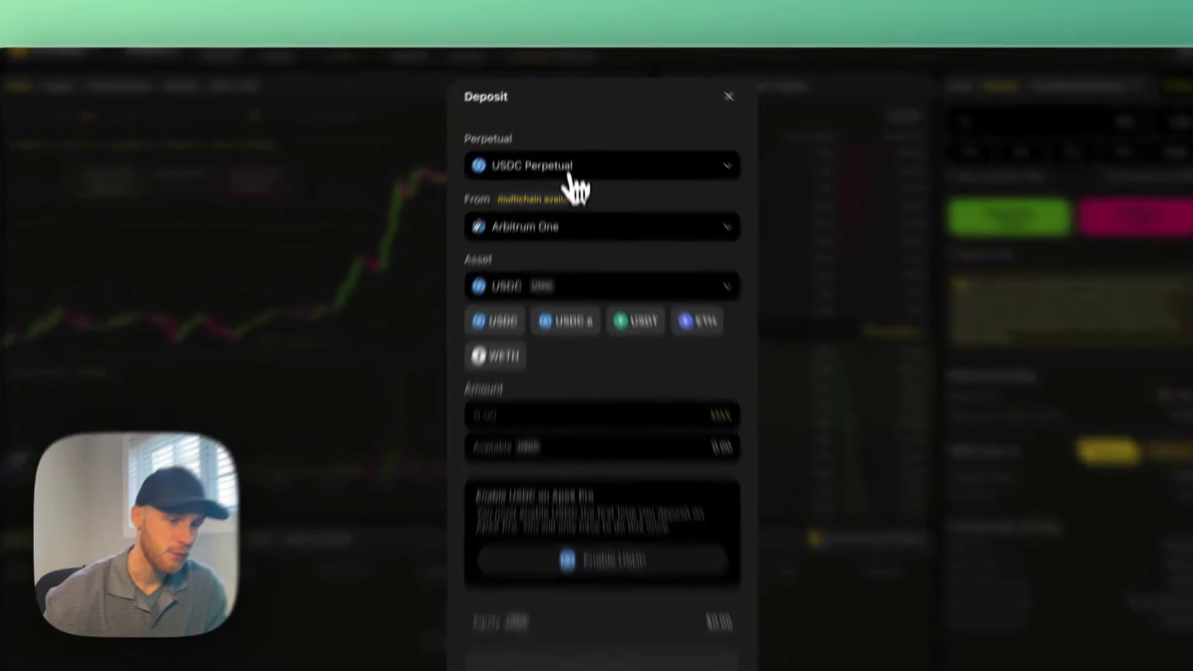
left_click(570, 154)
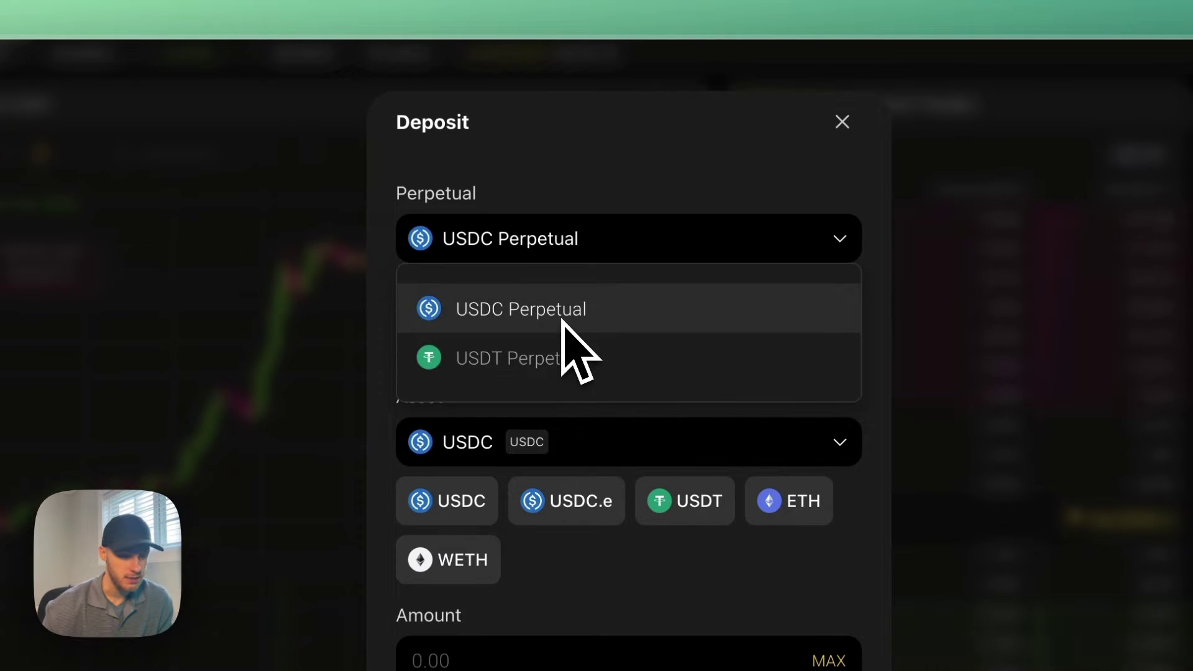
left_click(499, 314)
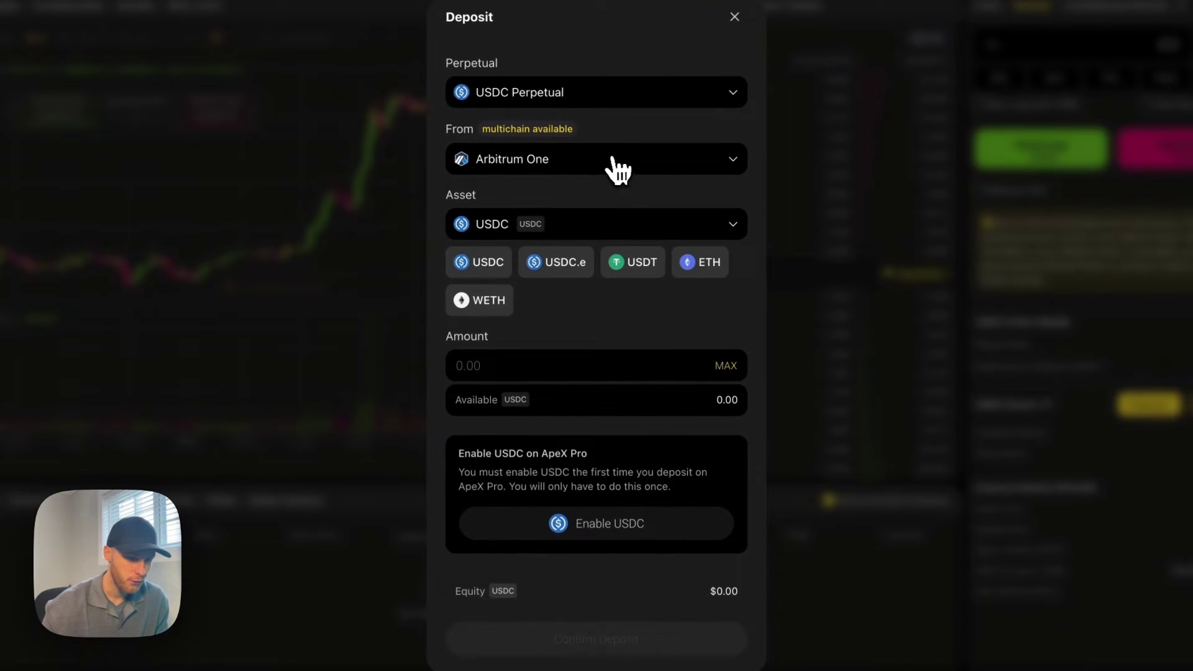
left_click(644, 348)
left_click(612, 163)
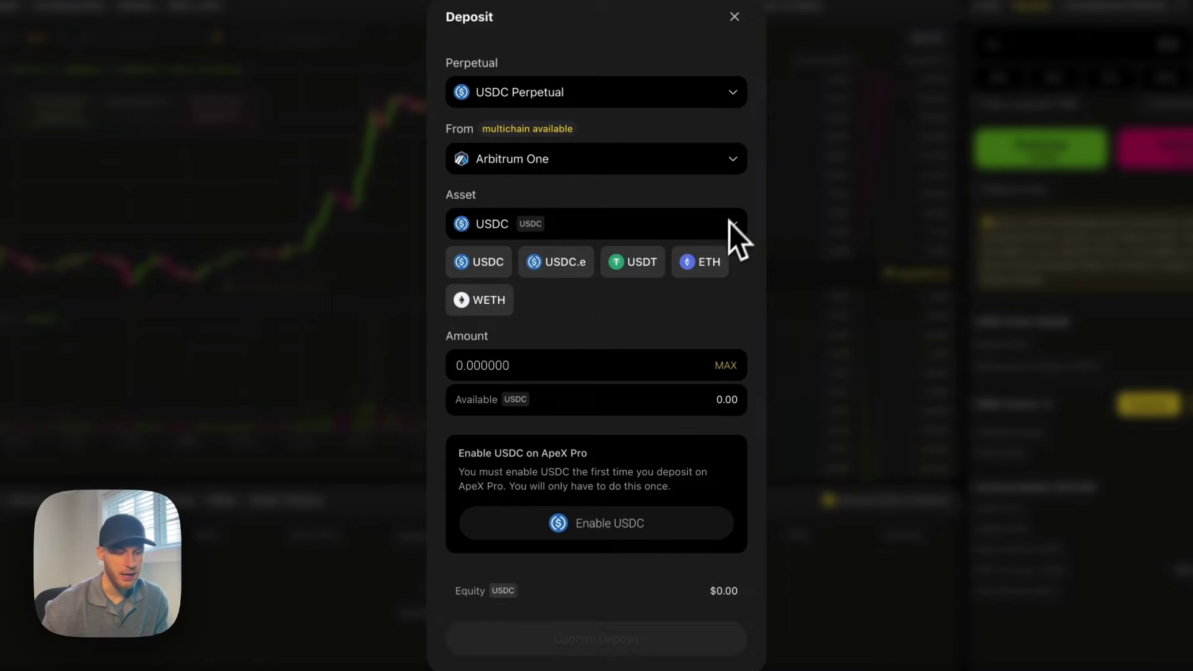
left_click(701, 262)
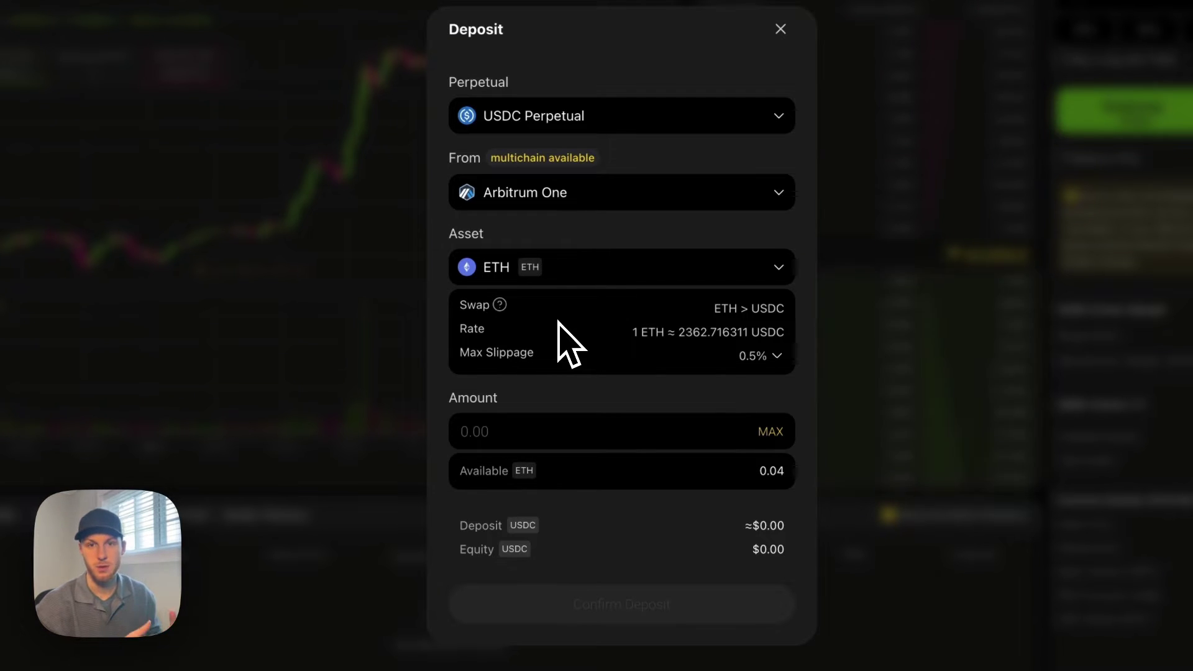
left_click(610, 121)
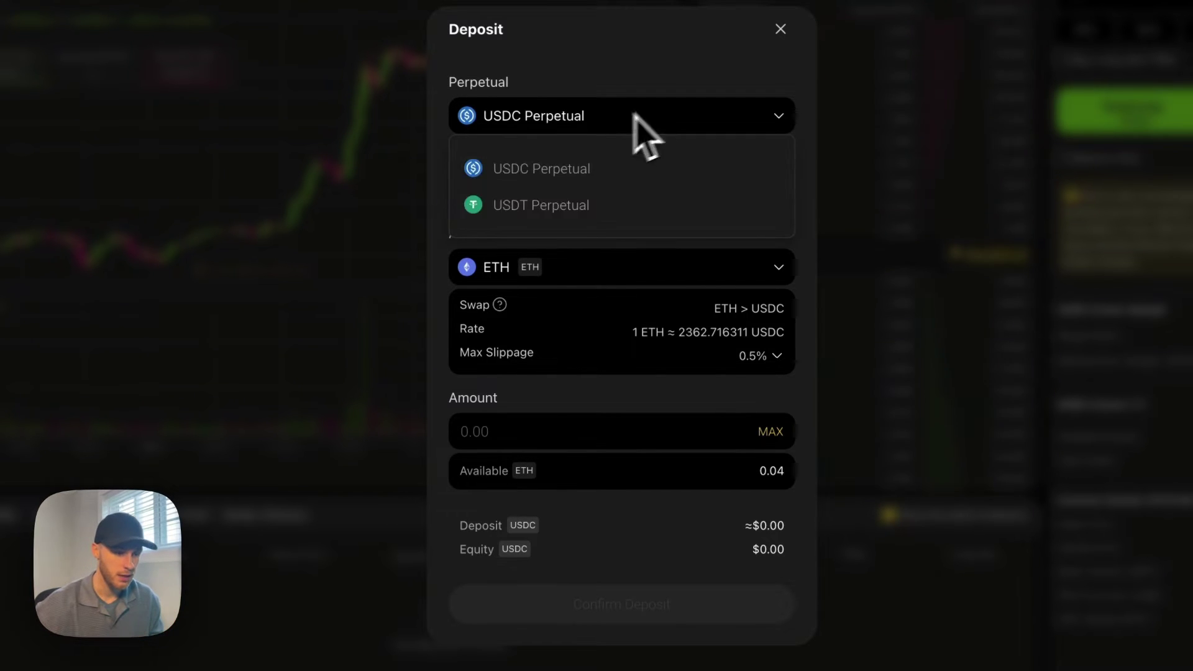
left_click(570, 163)
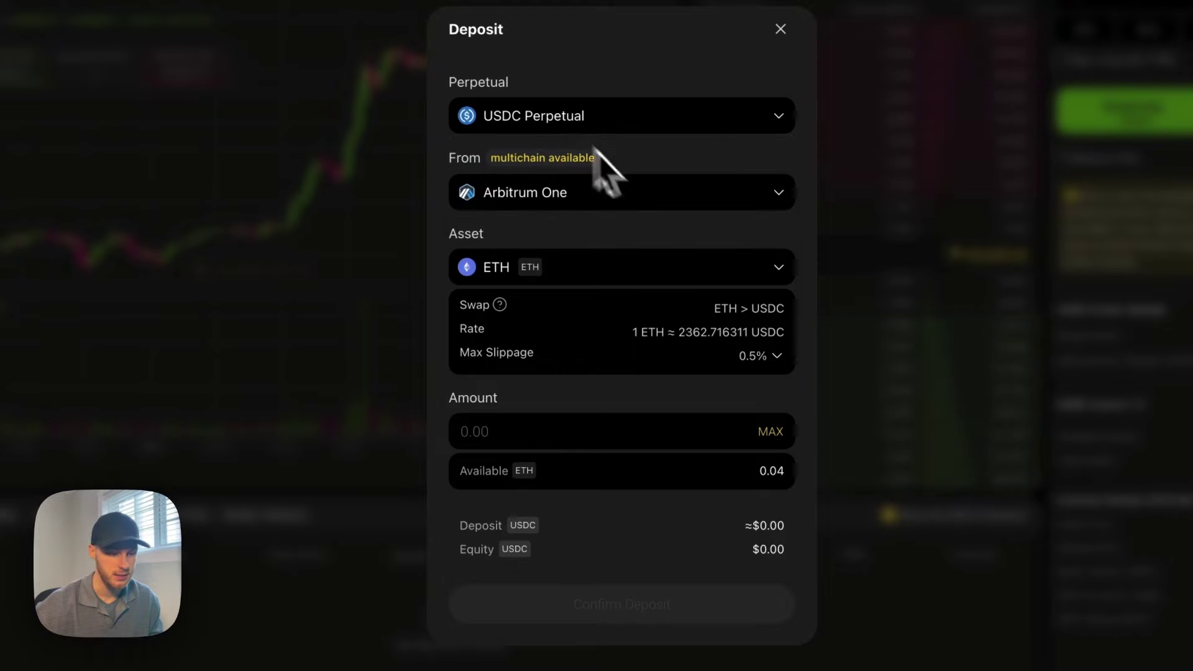
Enter 0.0425 ETH, submit the deposit, and approve it in MetaMask.
left_click(586, 435)
type("0.0425")
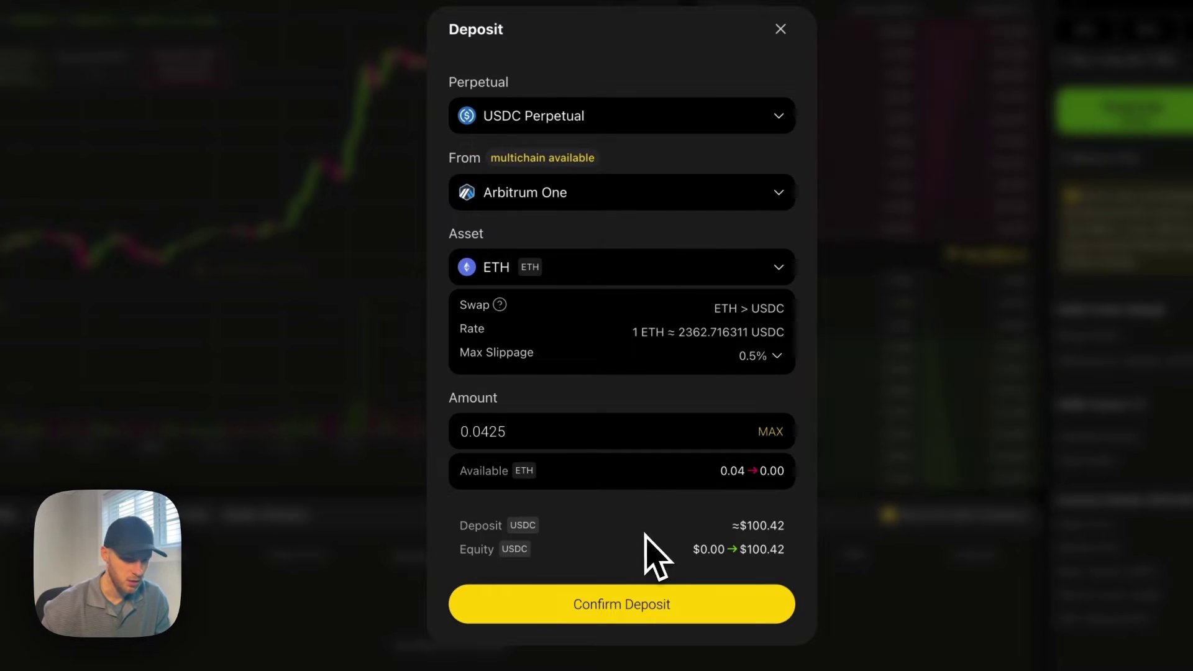
left_click(649, 601)
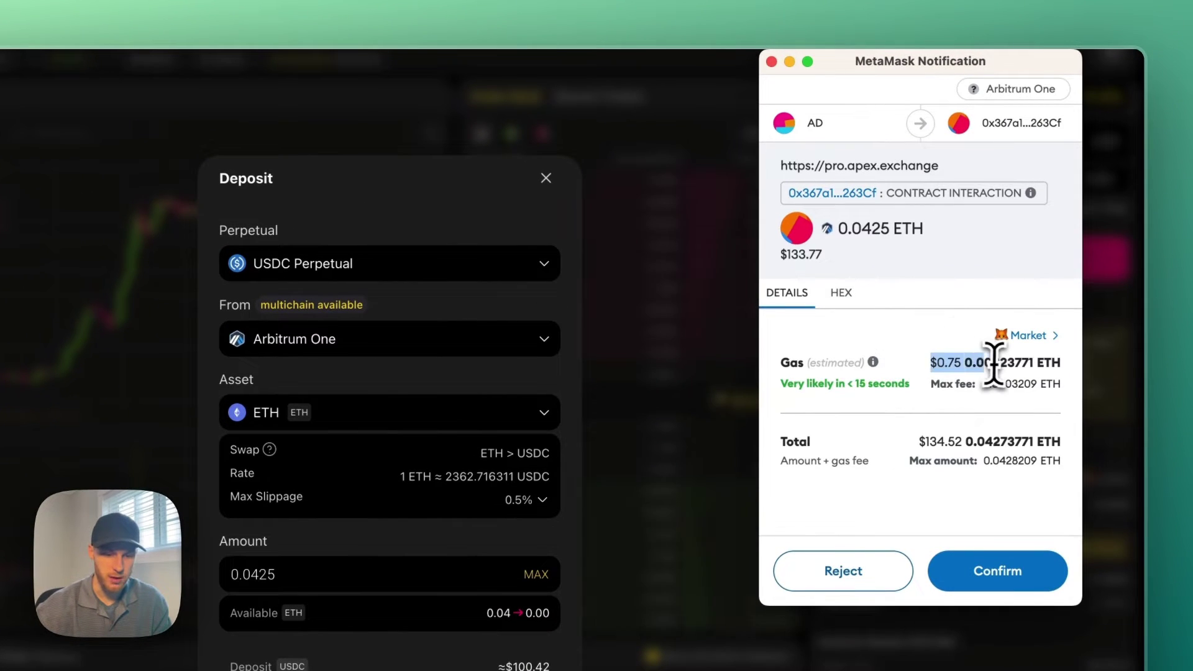
left_click(1028, 563)
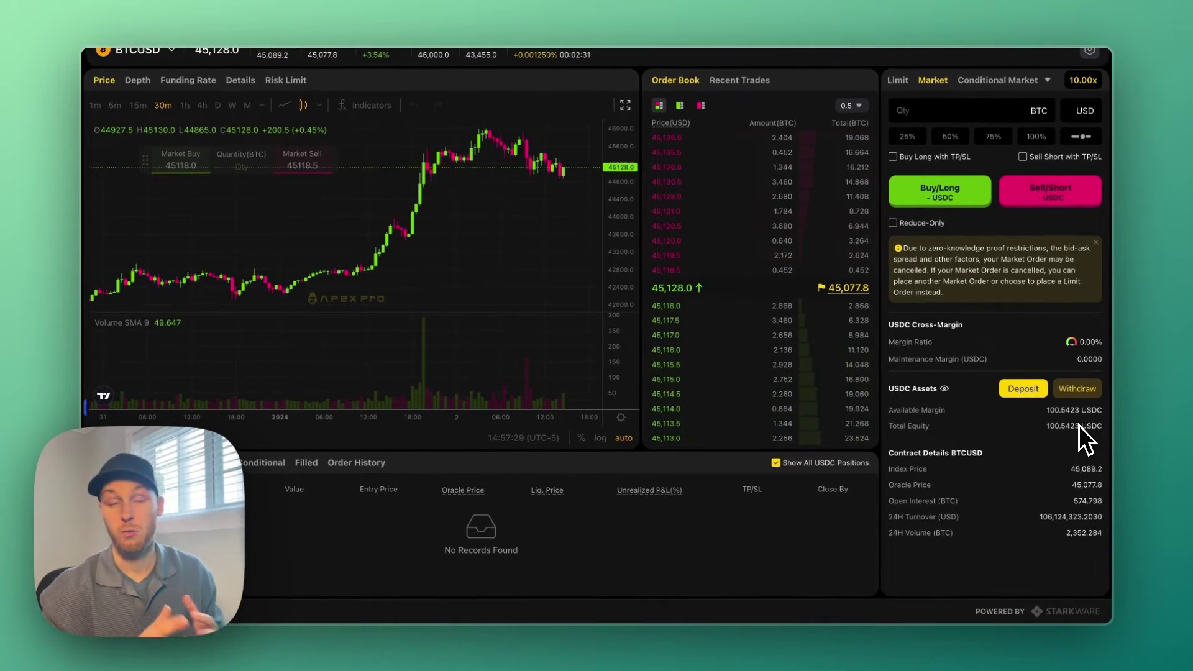
left_click(1079, 390)
left_click(612, 222)
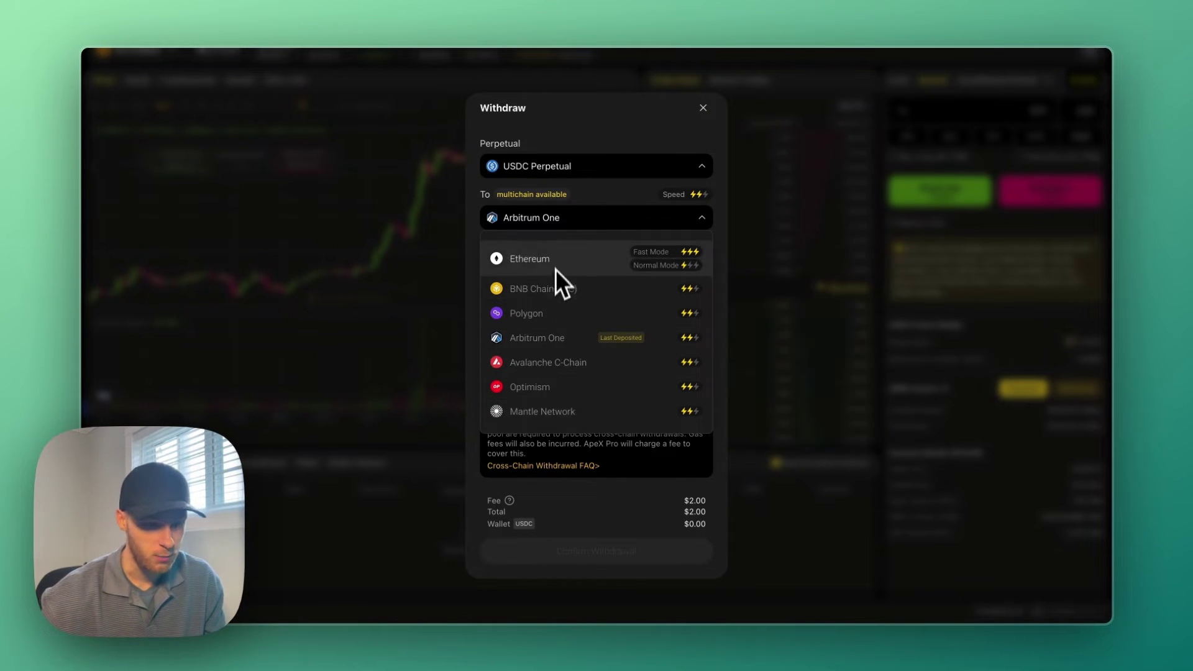
left_click(670, 524)
left_click_drag(685, 502, 700, 501)
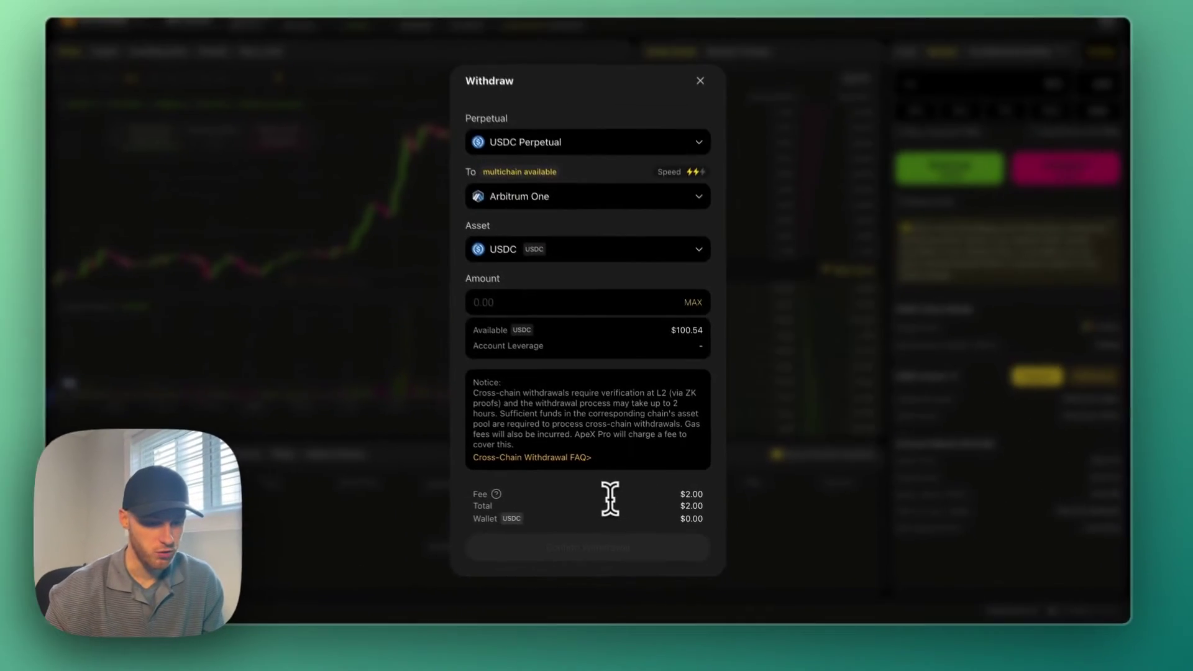
left_click(790, 178)
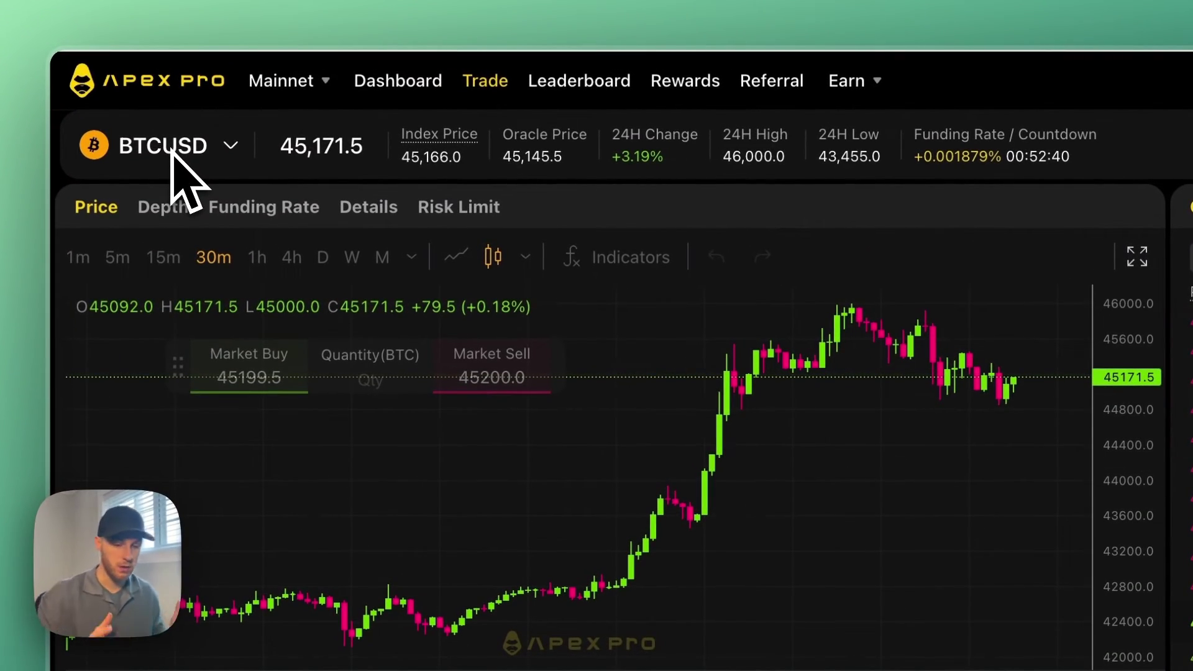
left_click(229, 148)
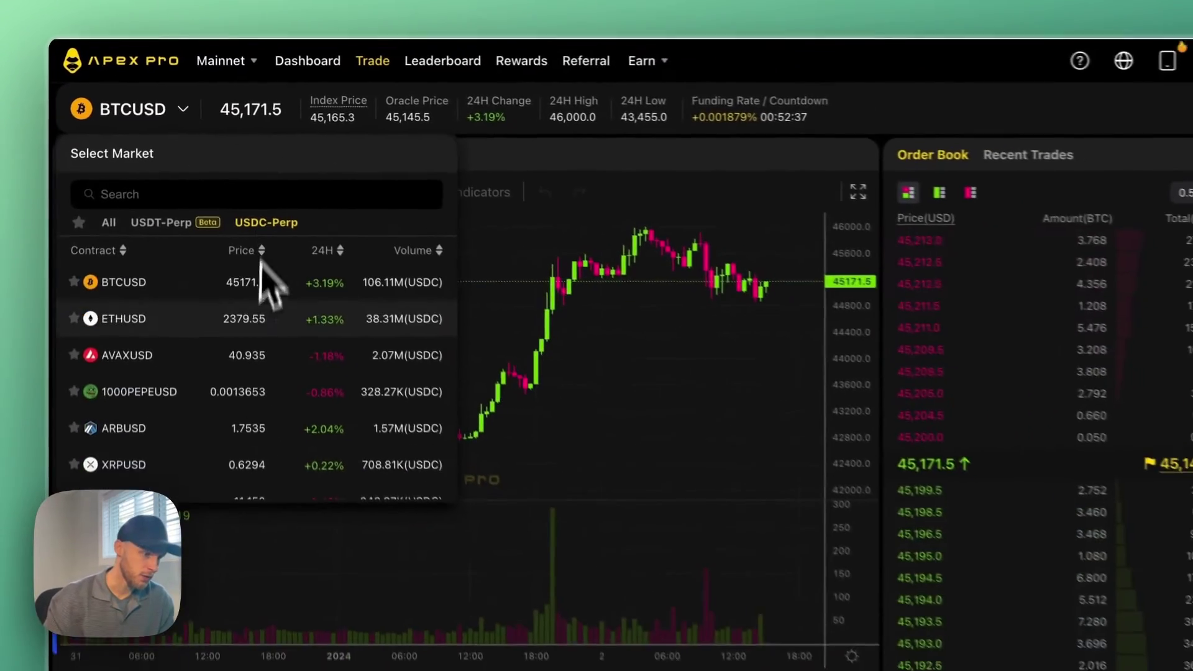
scroll(248, 324, "down", 5)
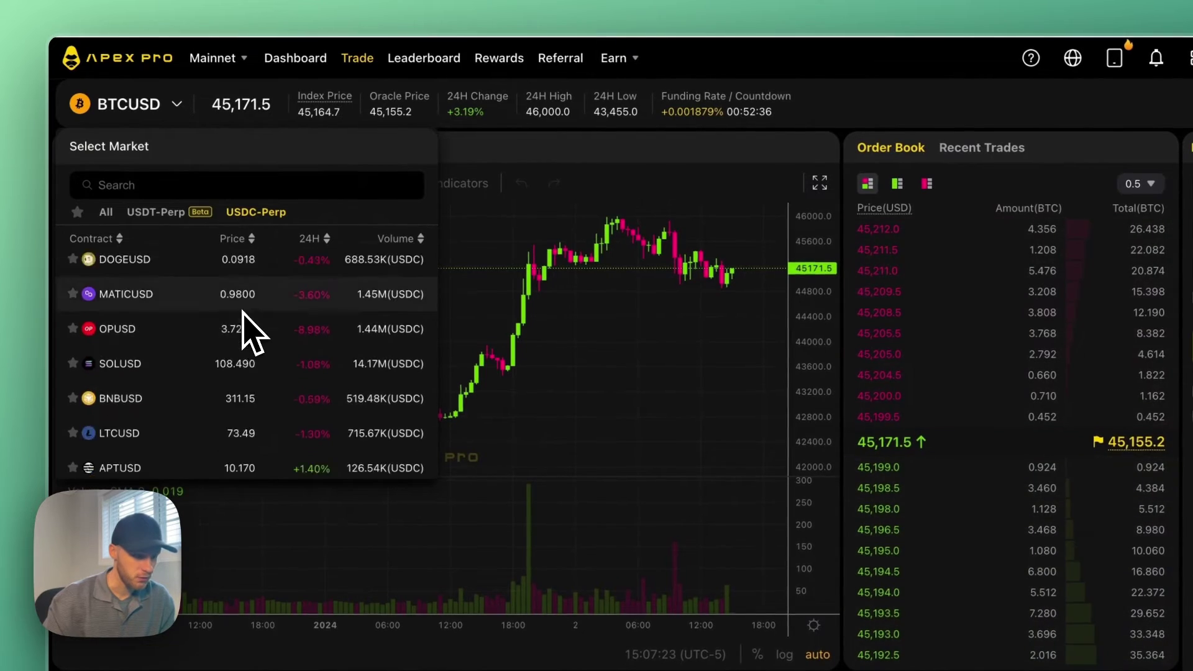
scroll(243, 323, "down", 3)
left_click(258, 212)
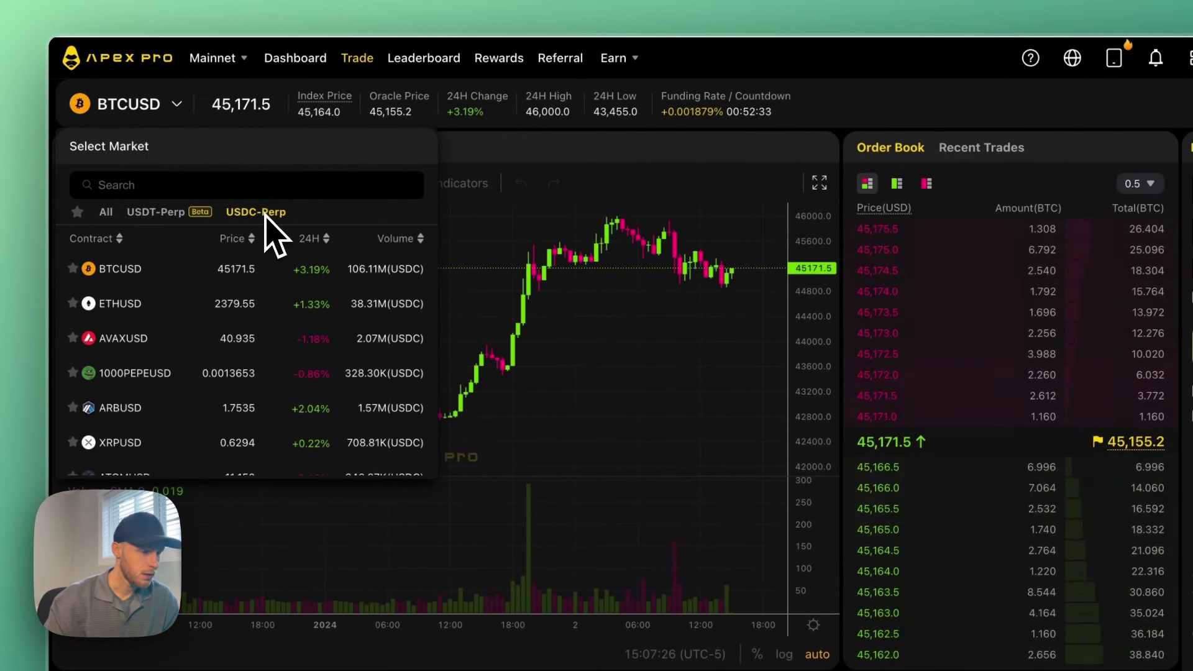
left_click(166, 214)
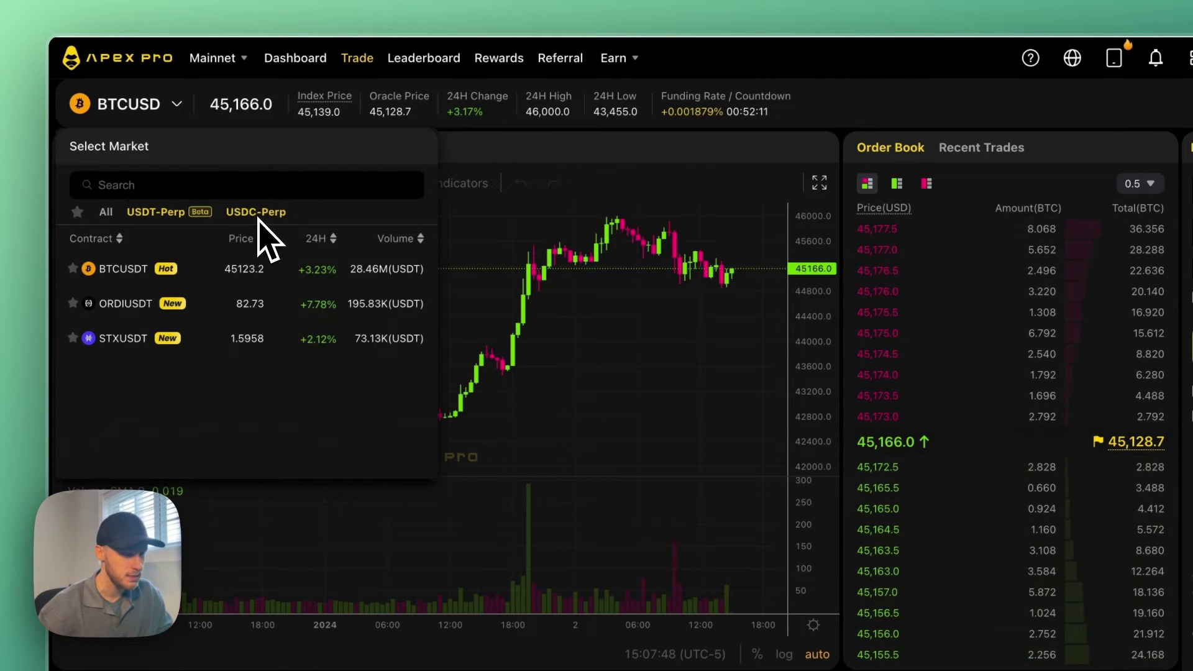
mouse_move(746, 117)
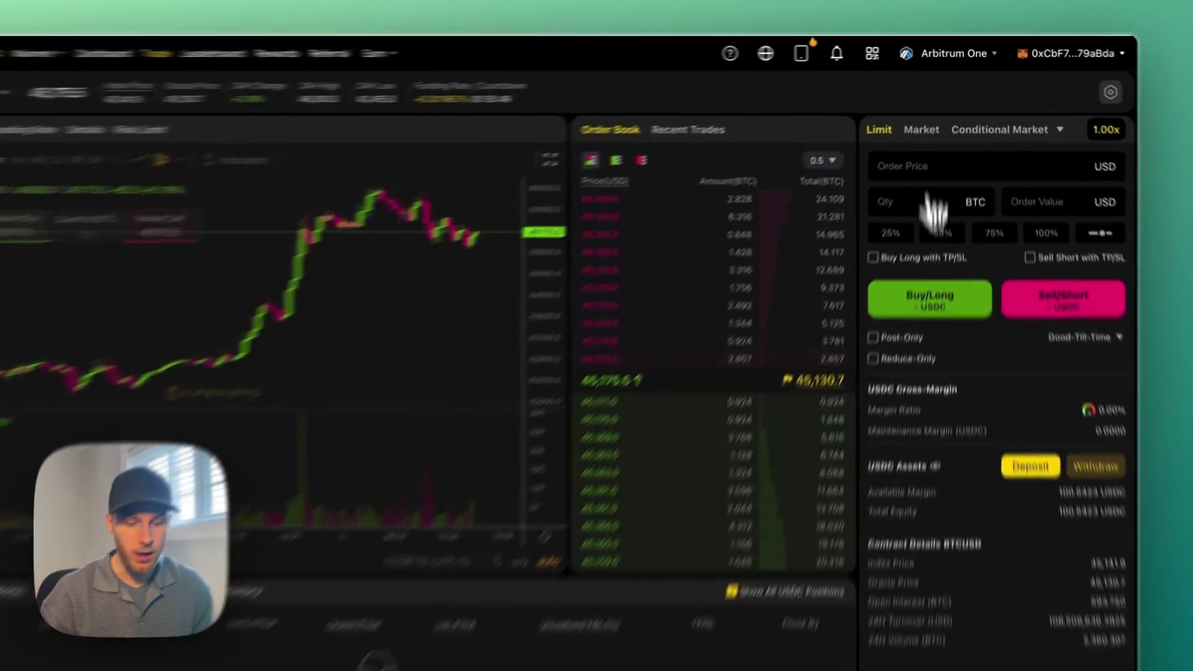
mouse_move(942, 341)
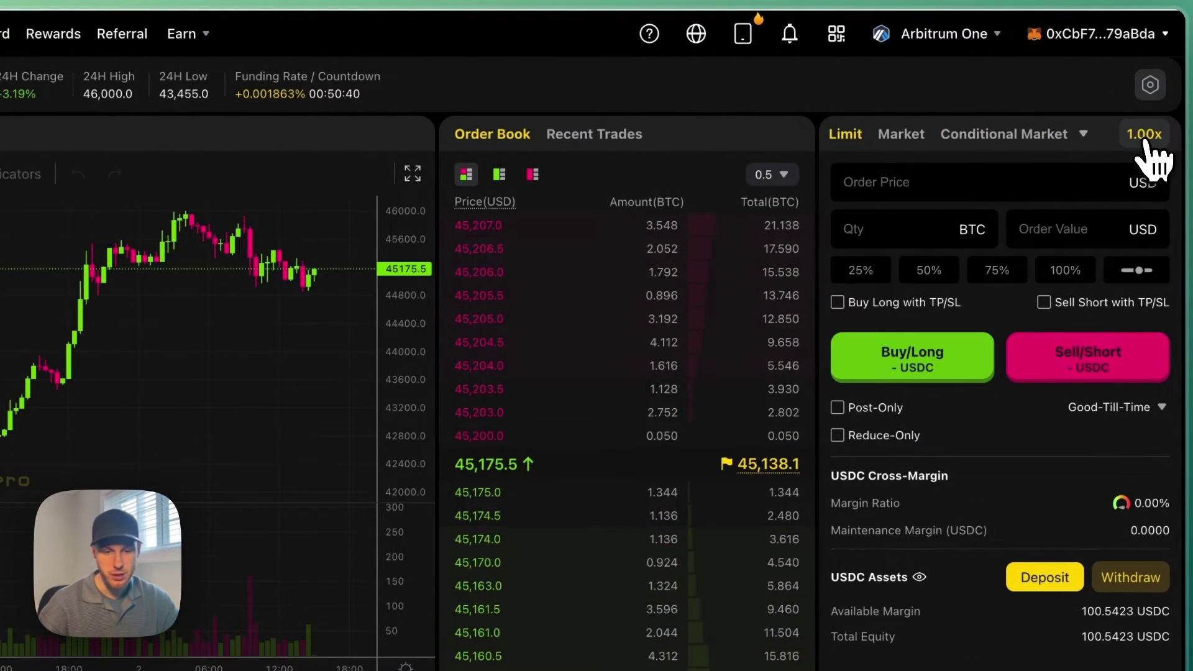
Apply 10x leverage on BTCUSD and switch the market to ETHUSD.
left_click(1145, 138)
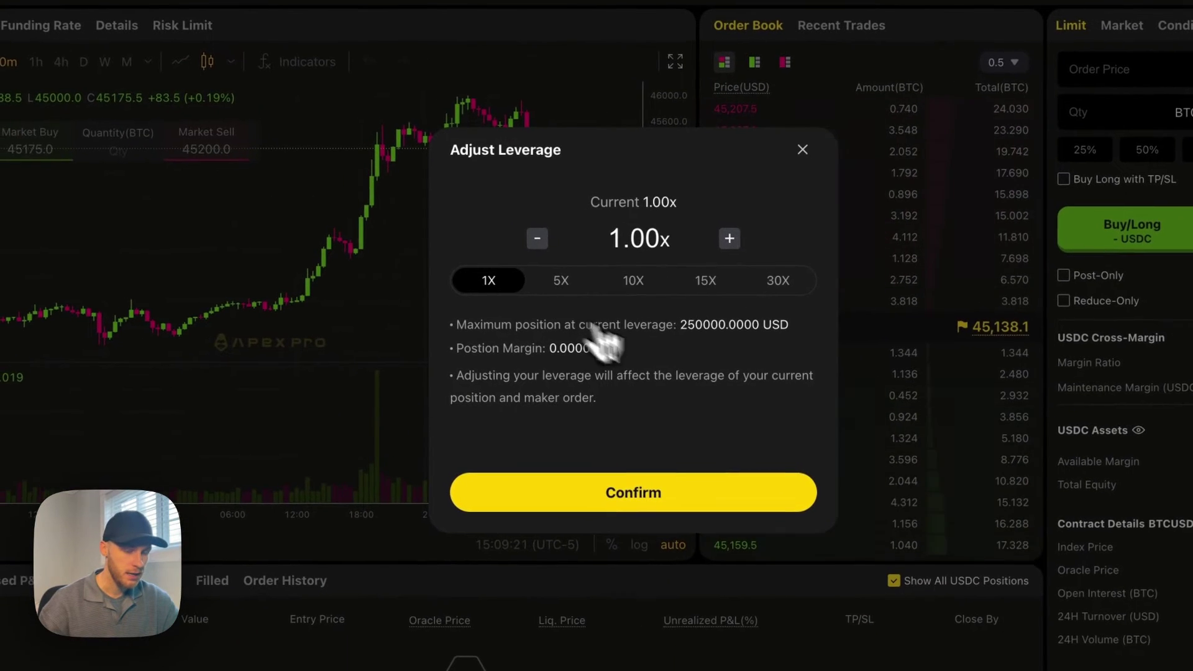
left_click(713, 246)
left_click(713, 246)
left_click(713, 247)
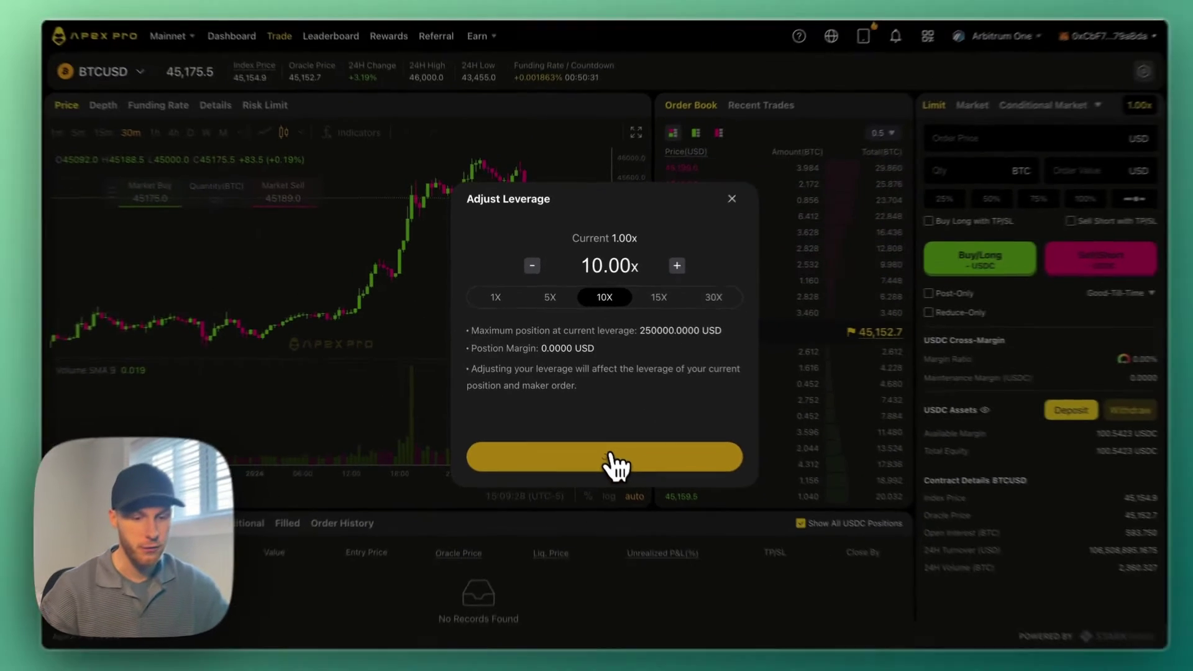
left_click(647, 488)
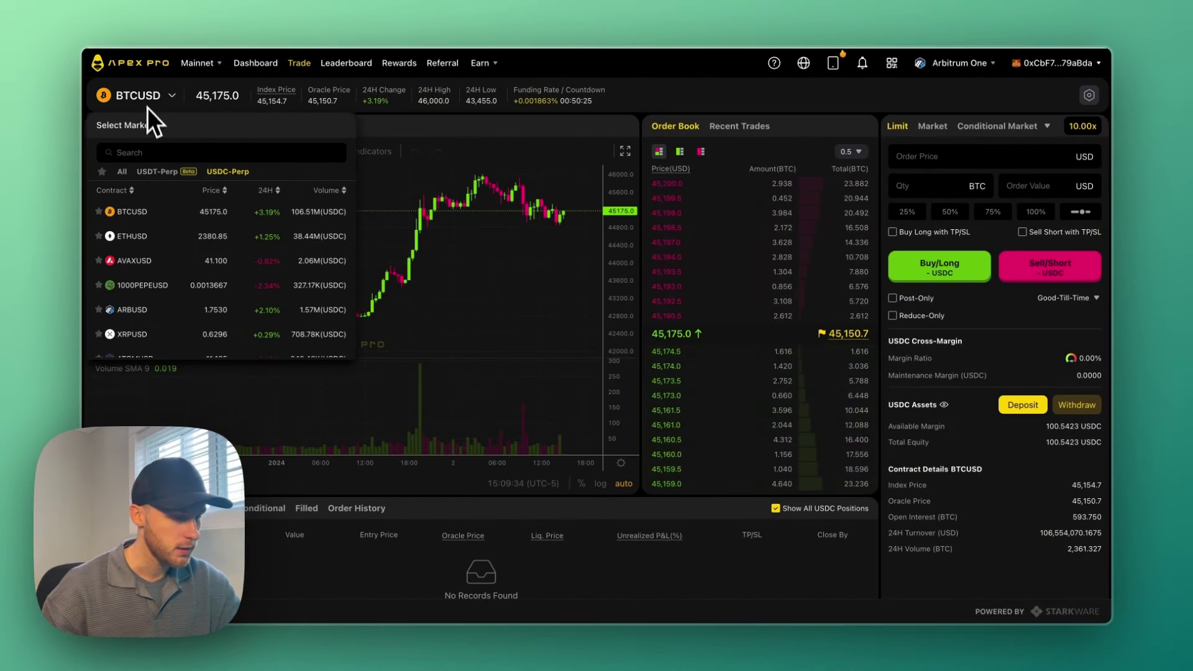
left_click(134, 236)
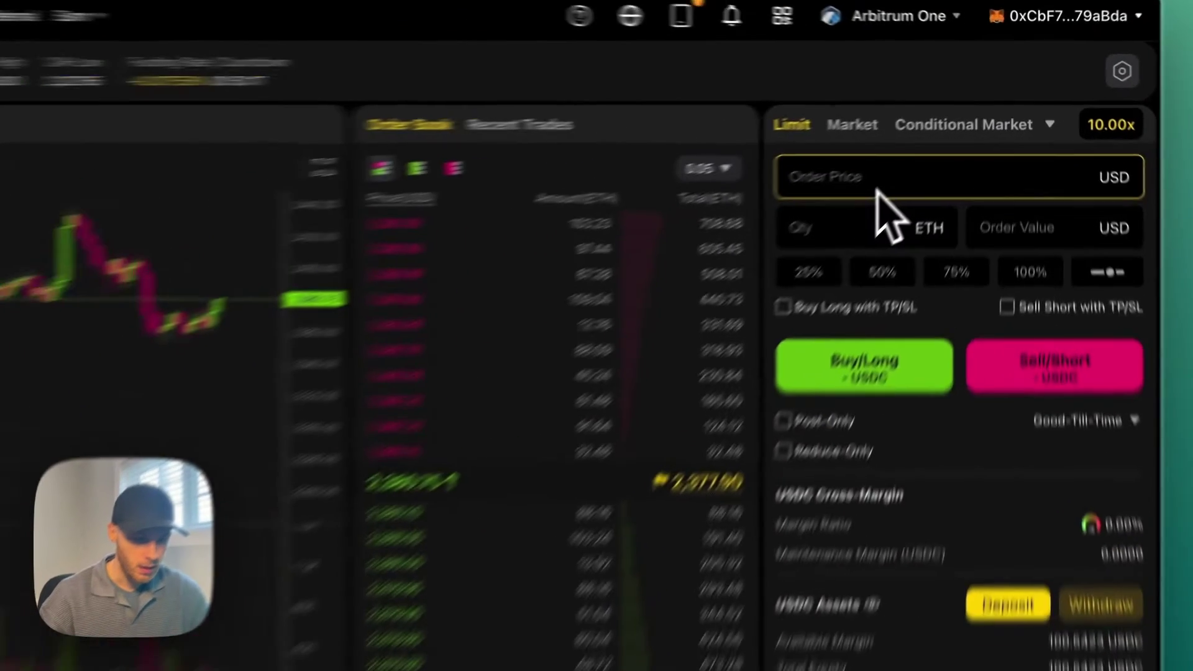
Enter a 2370 limit price and size the order at 100% of available margin.
left_click(949, 161)
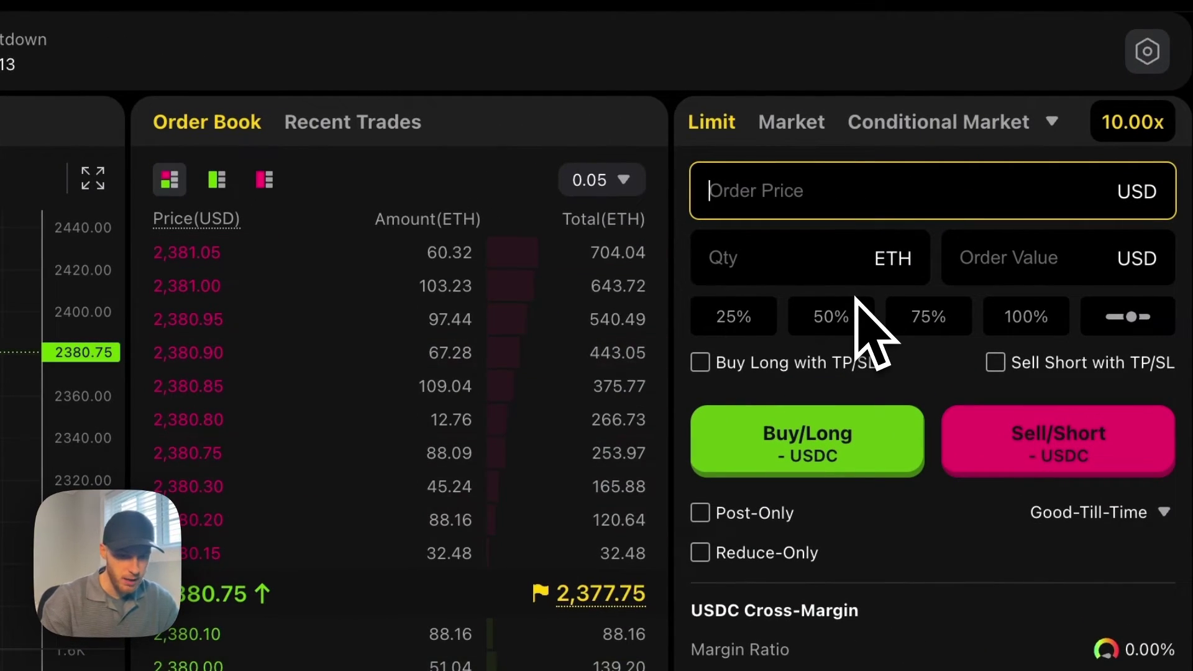
type("2370")
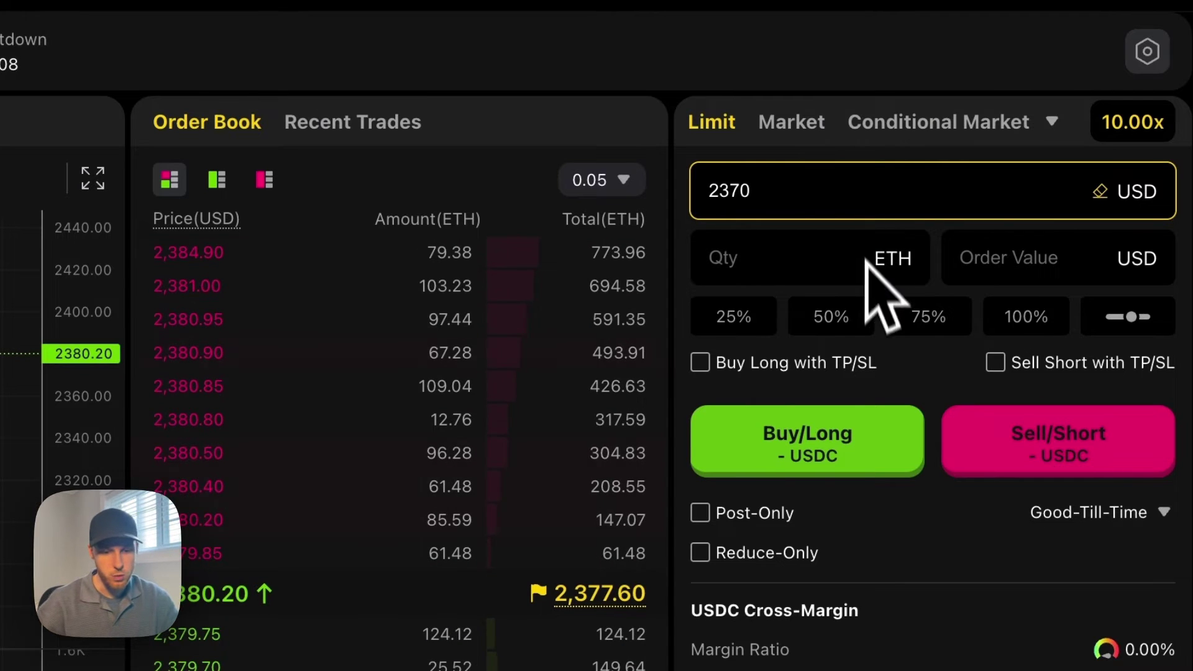
left_click(808, 247)
left_click(1015, 319)
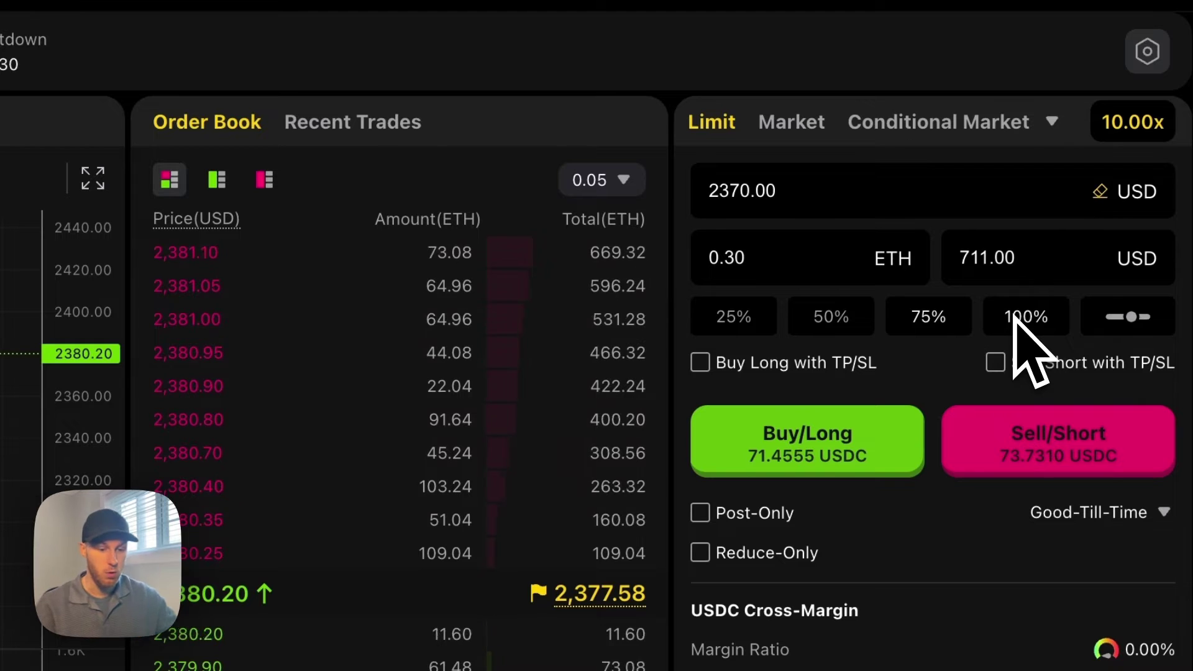
left_click(1048, 318)
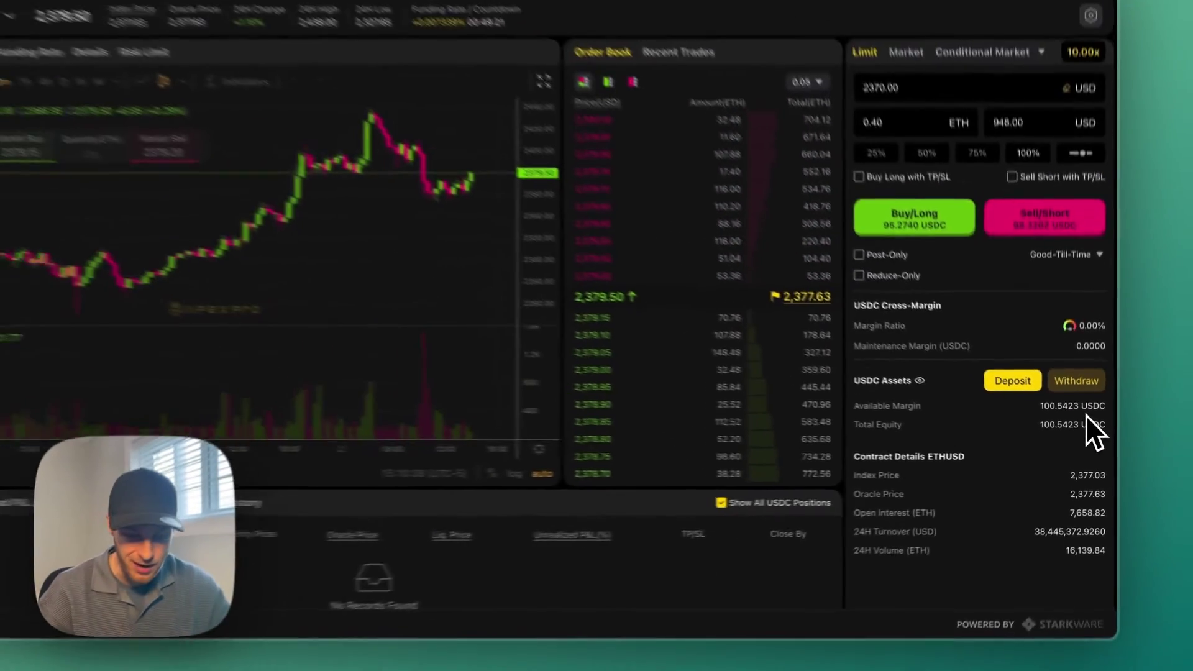
Apply 30x leverage, then set it back to 10x and confirm.
left_click(1156, 51)
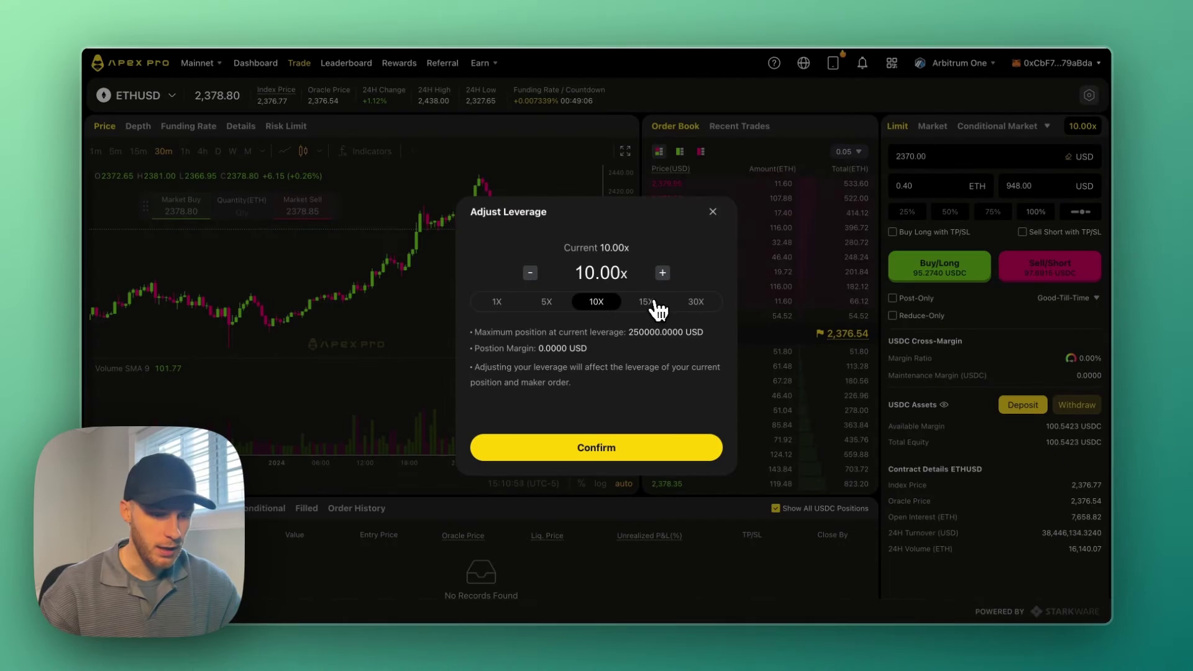
left_click(614, 446)
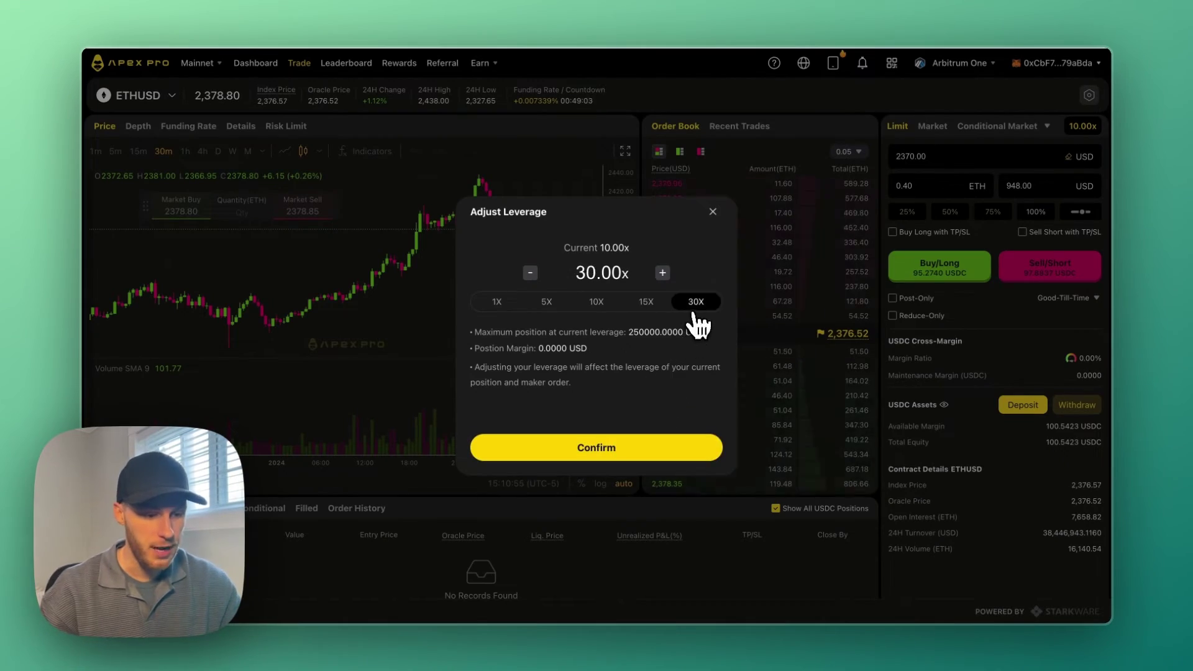
left_click(655, 446)
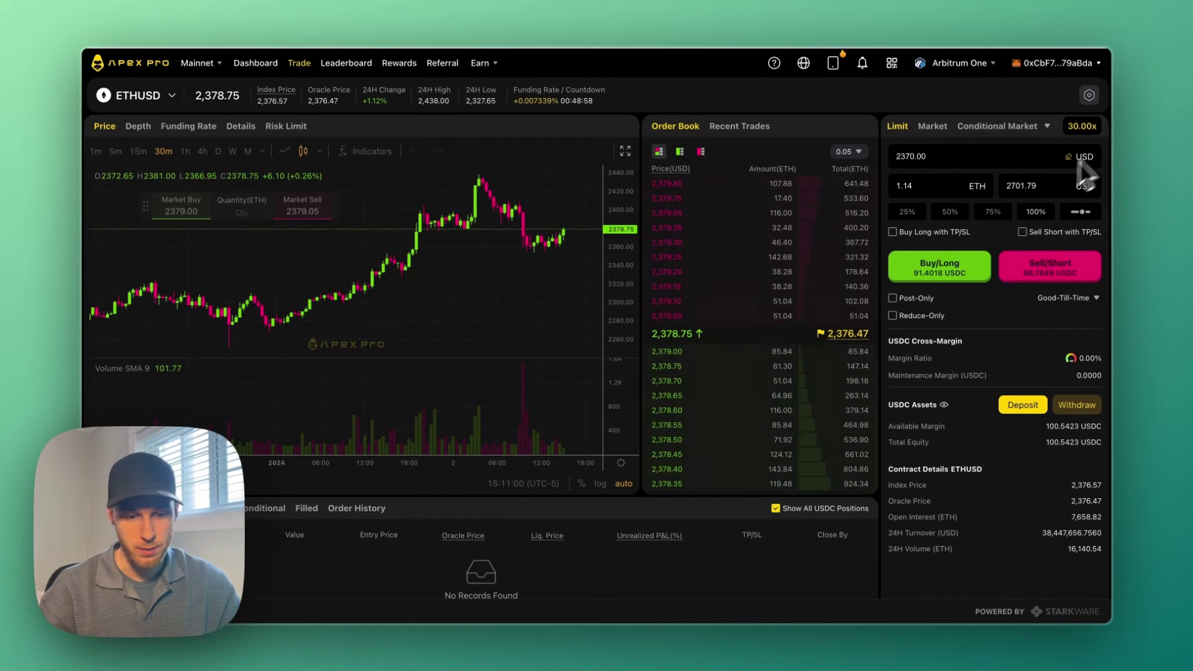
left_click(1082, 126)
left_click(591, 300)
left_click(586, 448)
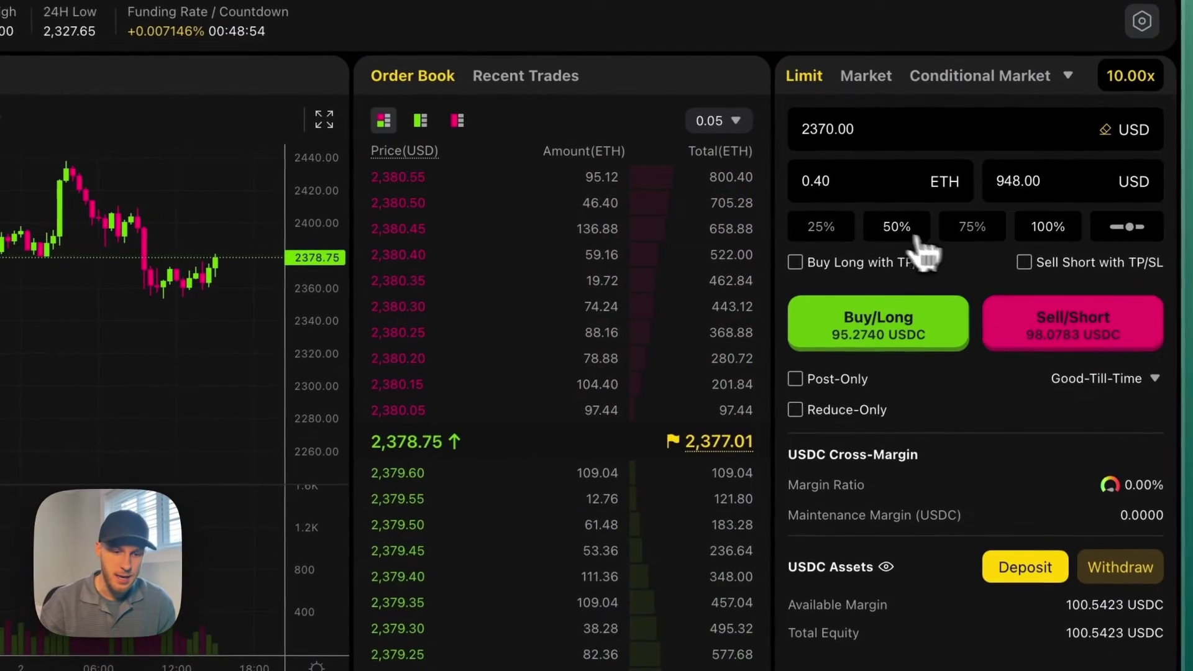
Size the order at 50%, enable TP/SL, and set take profit to 10% ROI.
left_click(936, 216)
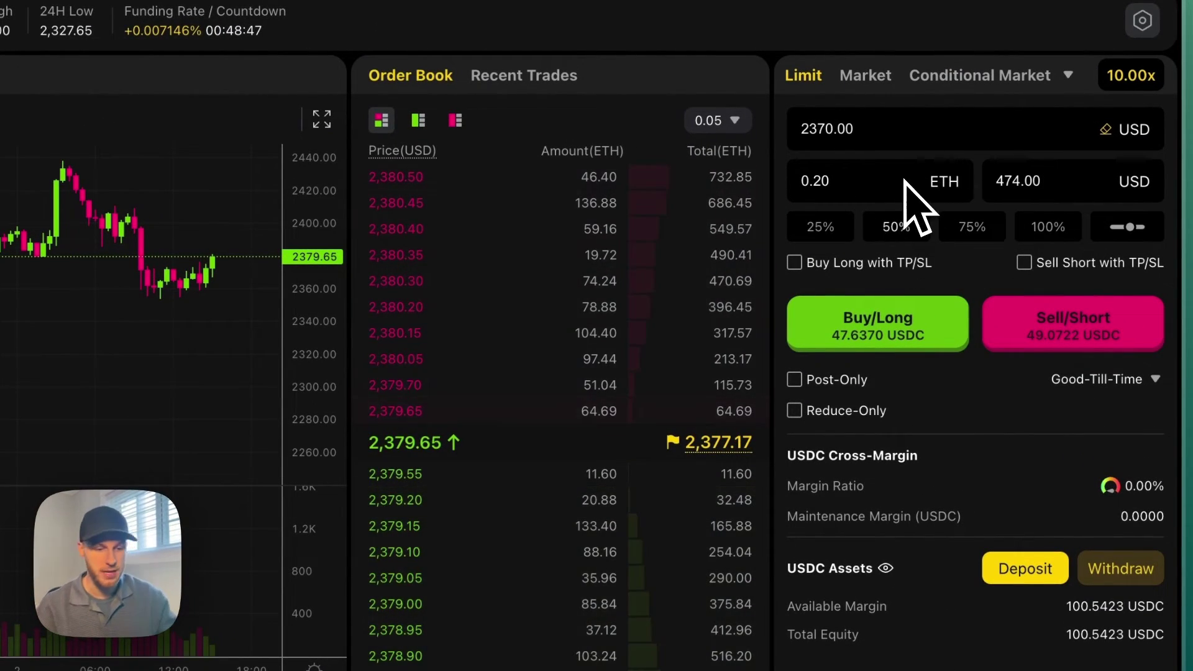
left_click(796, 264)
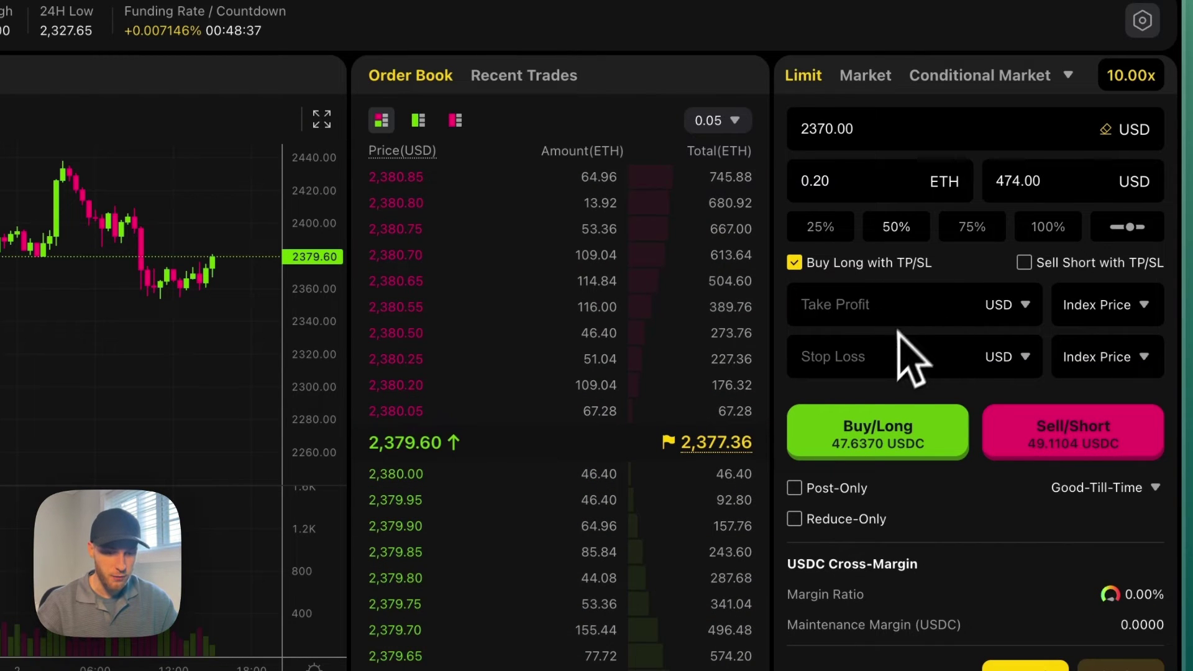
left_click(1004, 305)
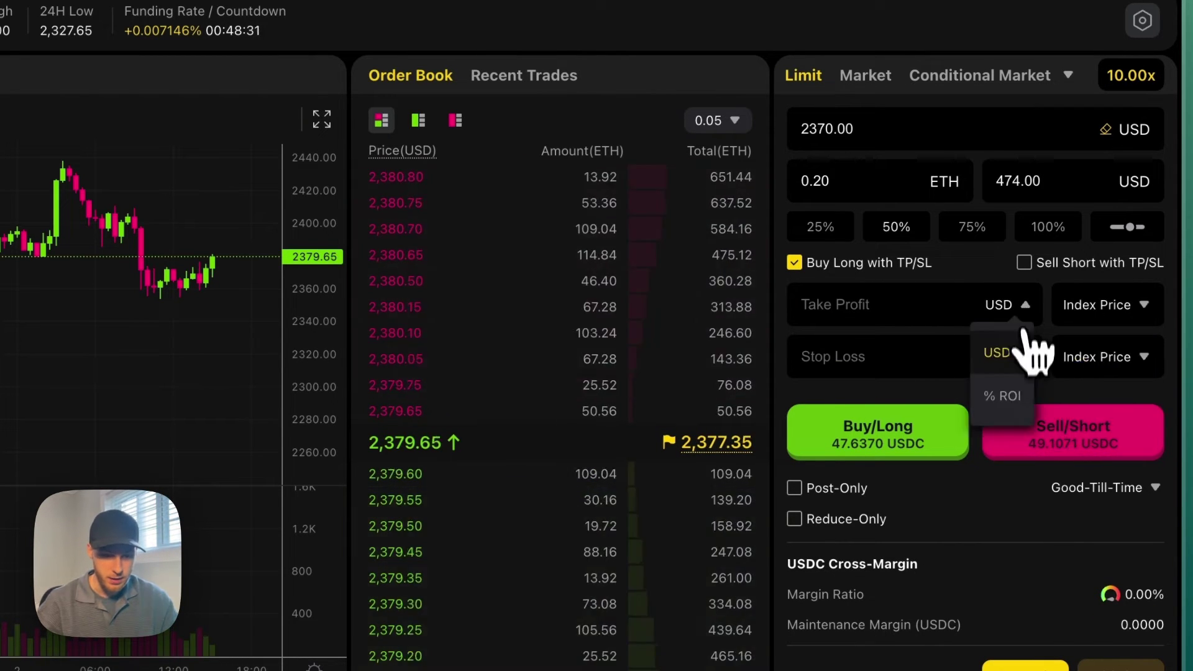
left_click(1017, 397)
left_click(870, 304)
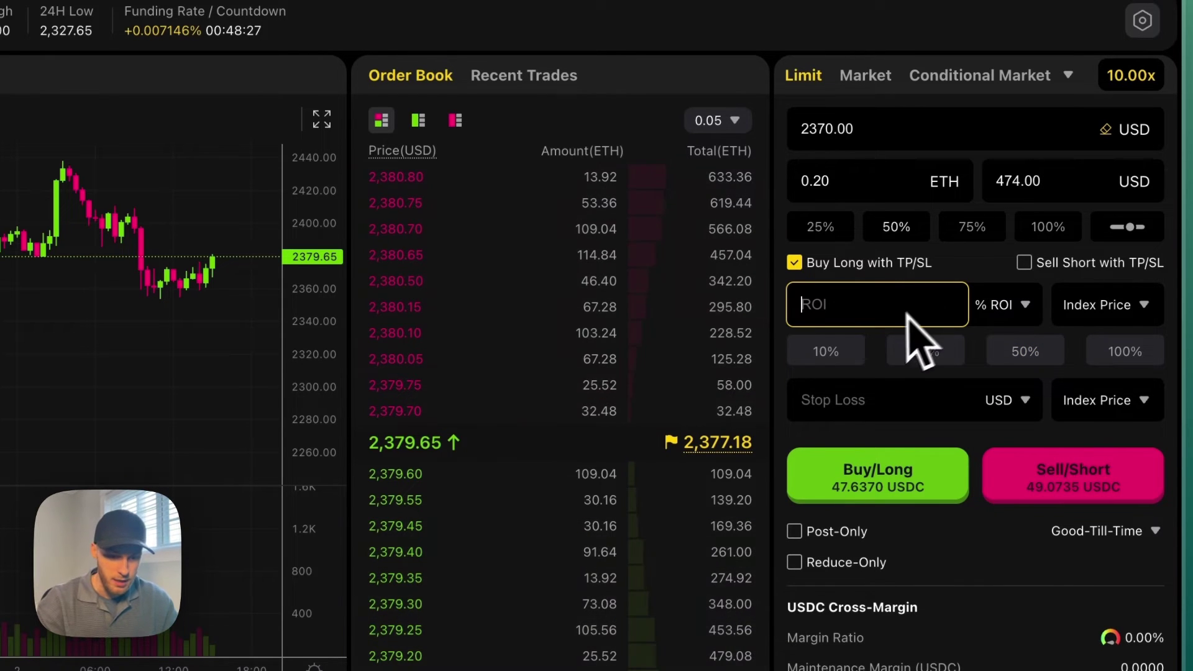
left_click(855, 352)
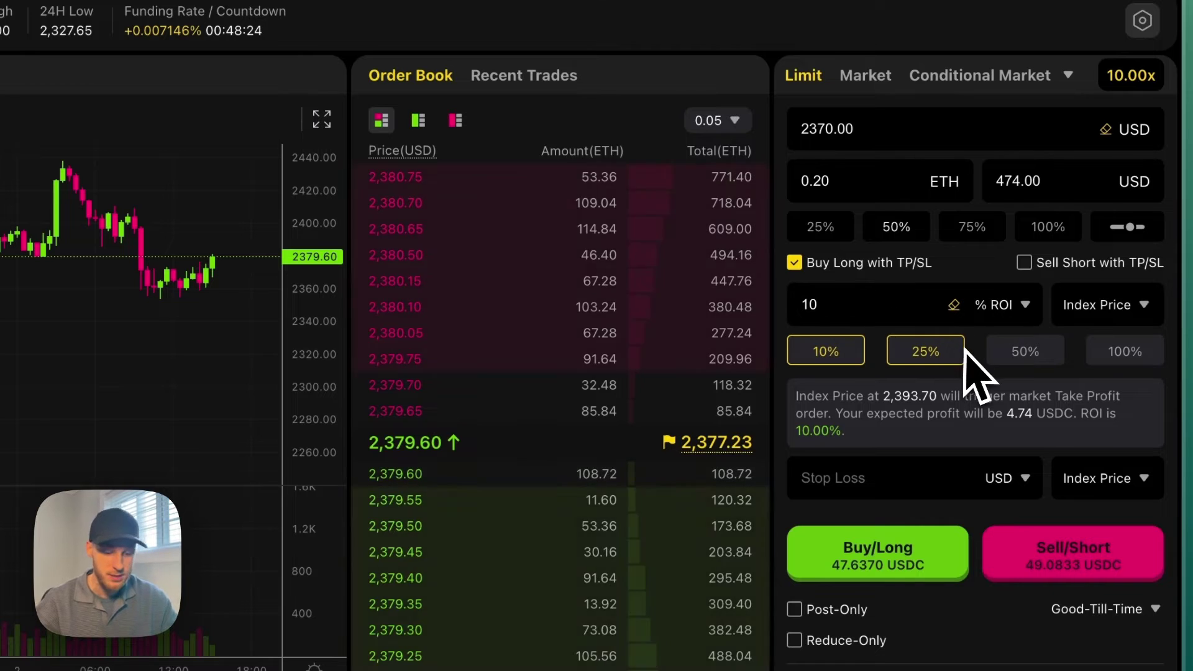
Set the stop loss to 10% ROI and review the order form.
scroll(976, 373, "down", 2)
left_click(1002, 405)
left_click(999, 496)
left_click(860, 412)
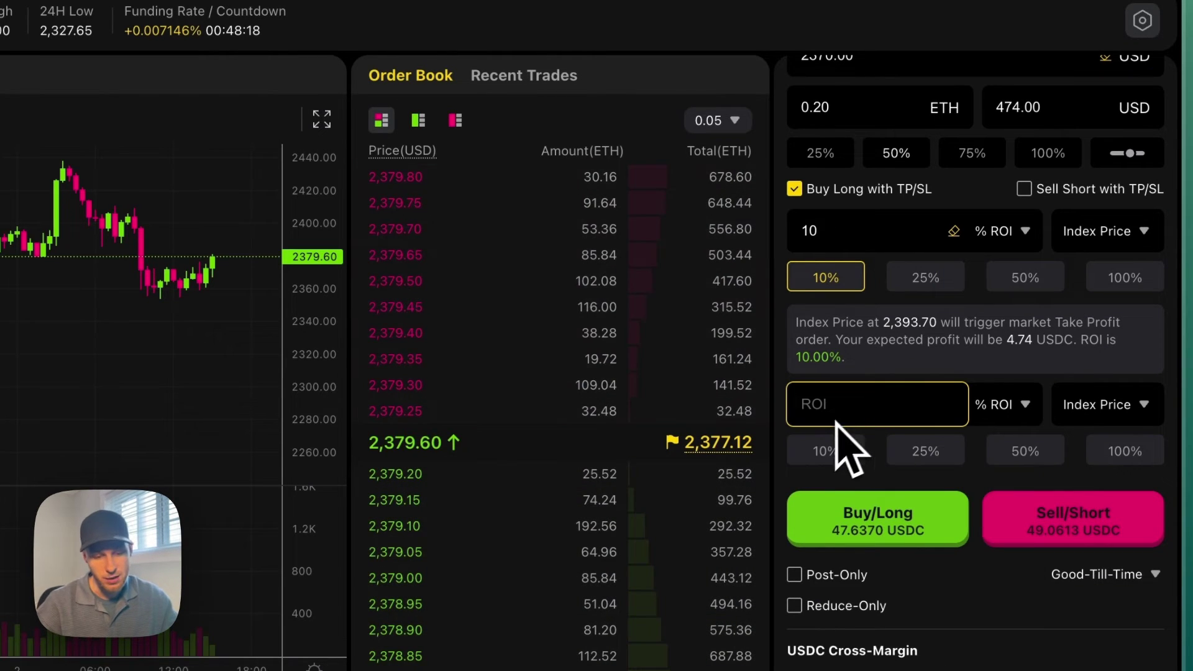
left_click(826, 452)
scroll(936, 429, "down", 2)
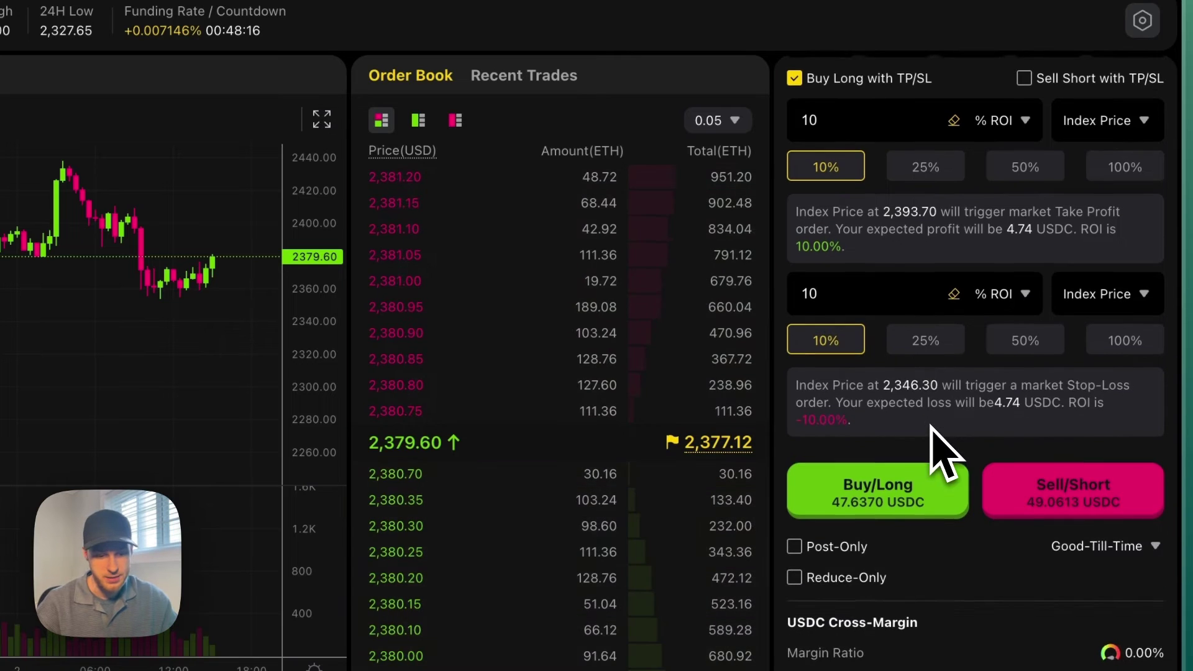
scroll(1015, 393, "up", 1)
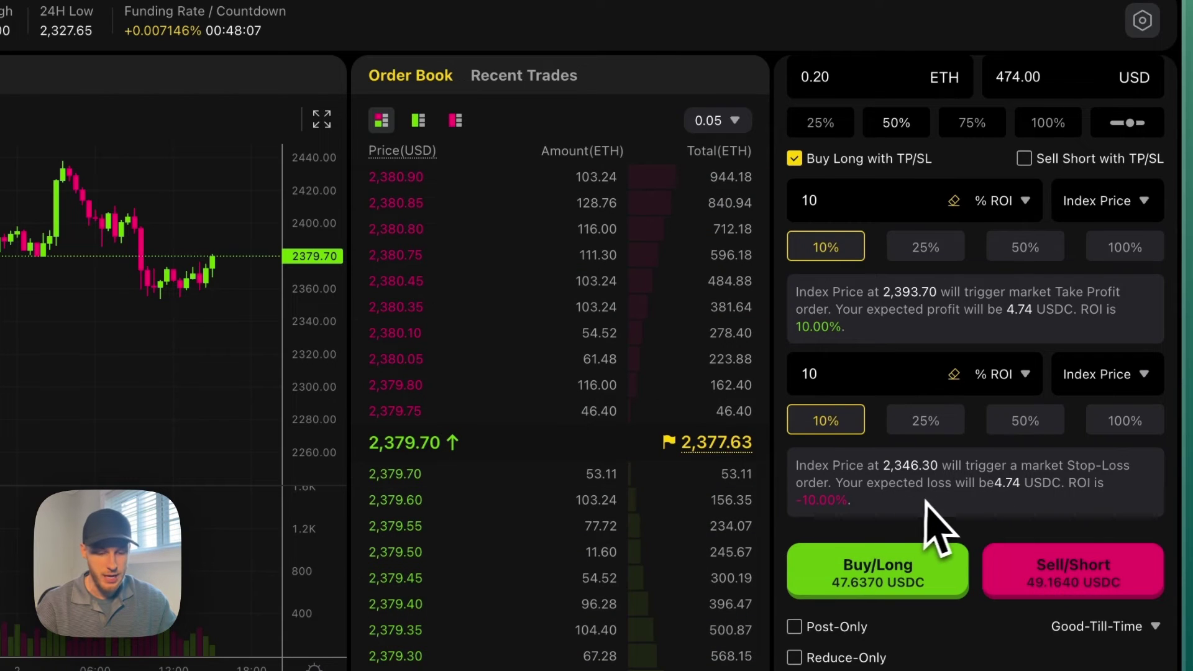
scroll(942, 529, "down", 2)
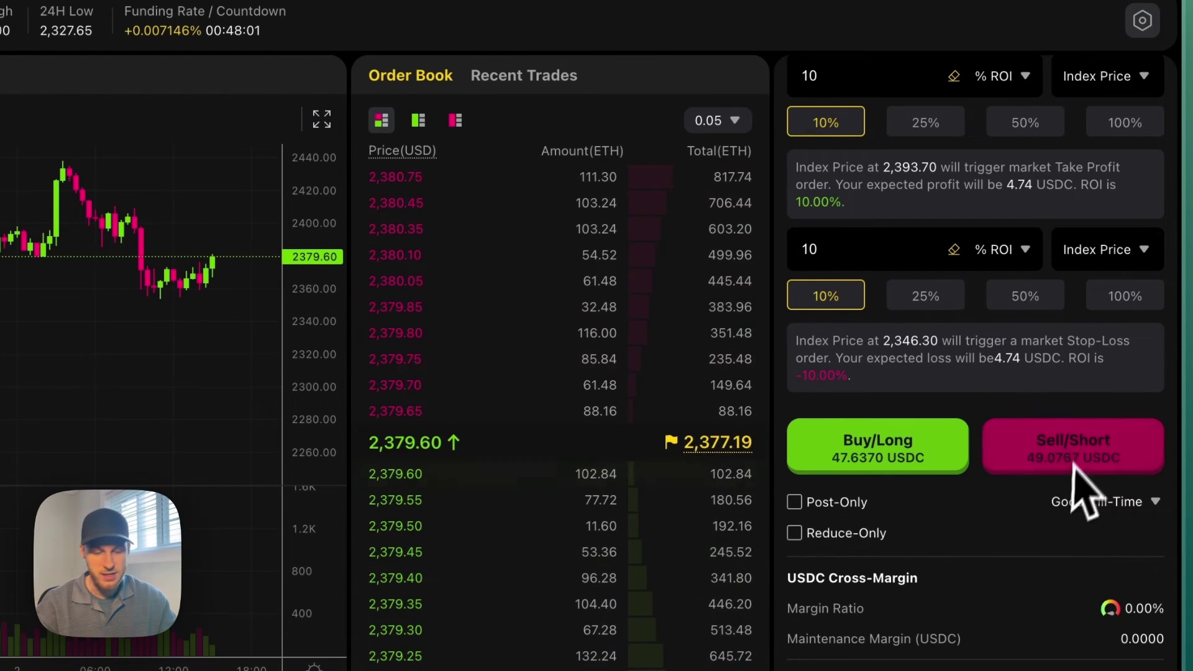
scroll(1026, 497, "up", 1)
scroll(993, 500, "down", 1)
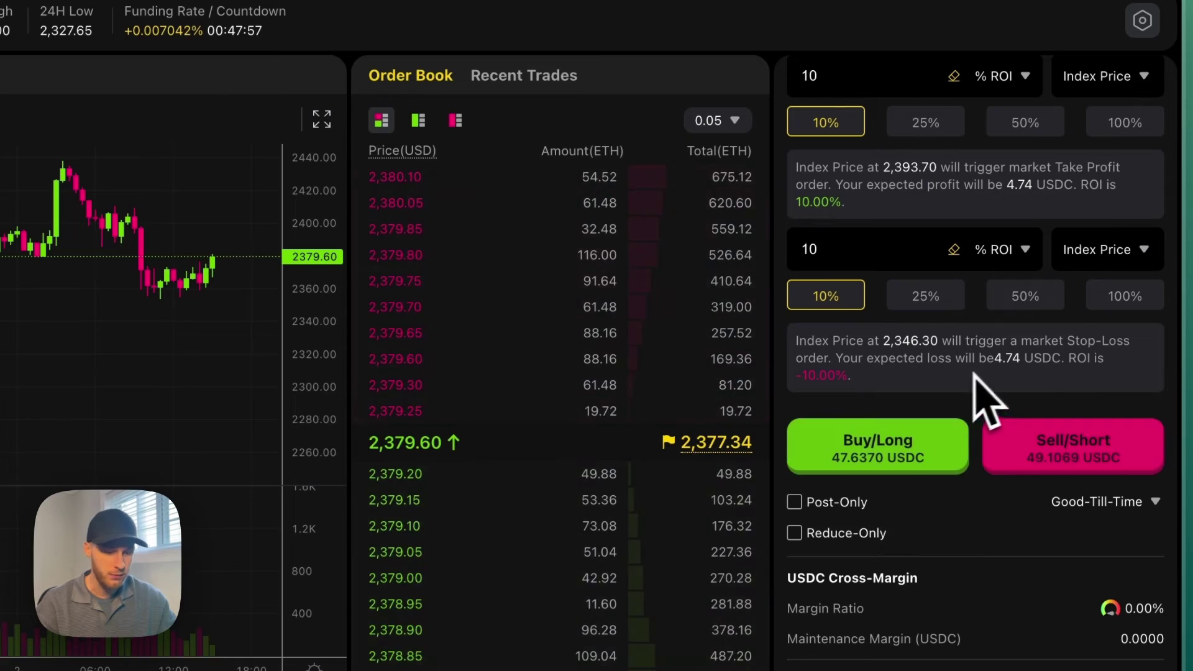
Submit and confirm the 0.20 ETH limit buy at 2370, then view it under Active orders.
left_click(906, 458)
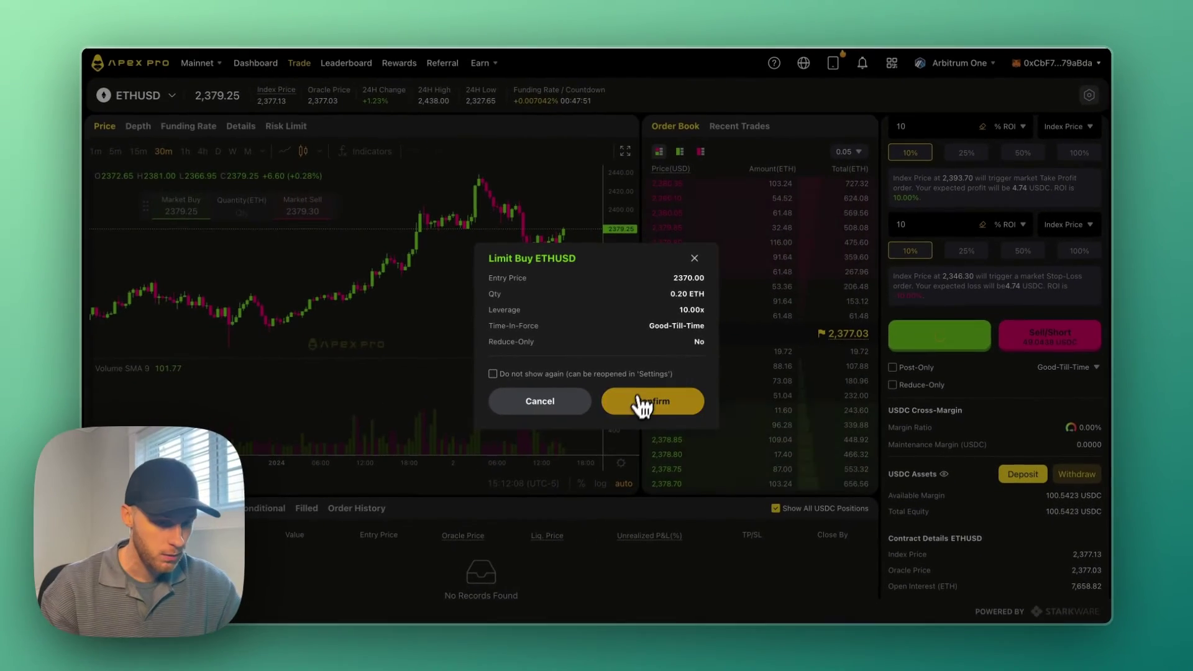
left_click(653, 401)
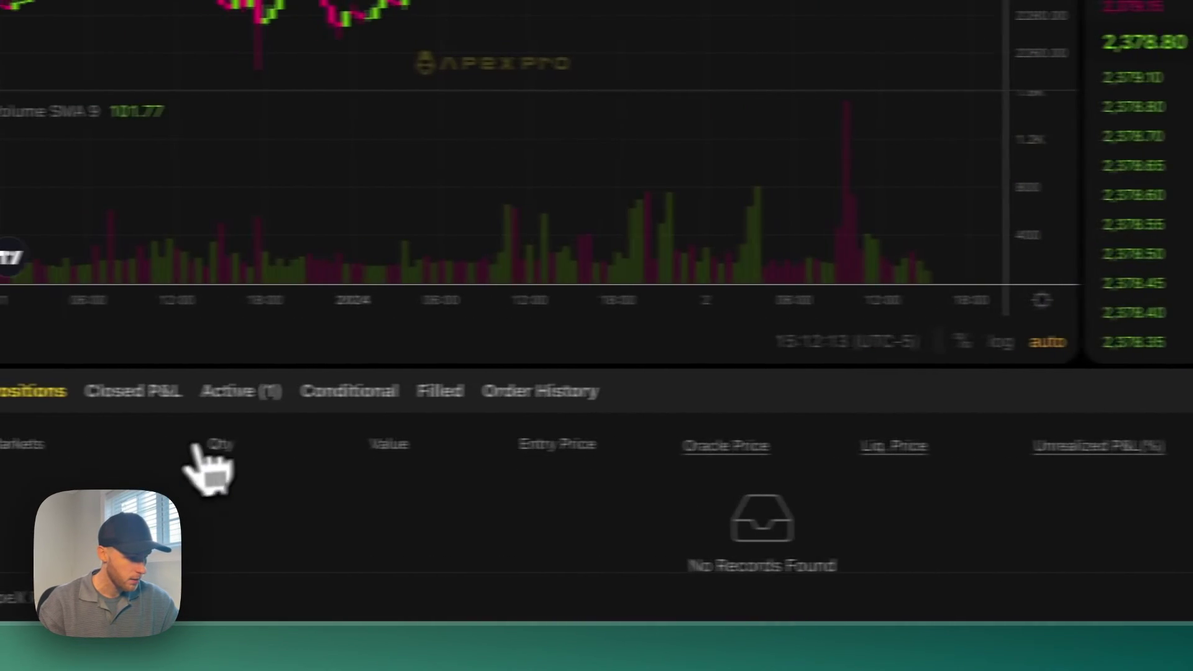
left_click(317, 393)
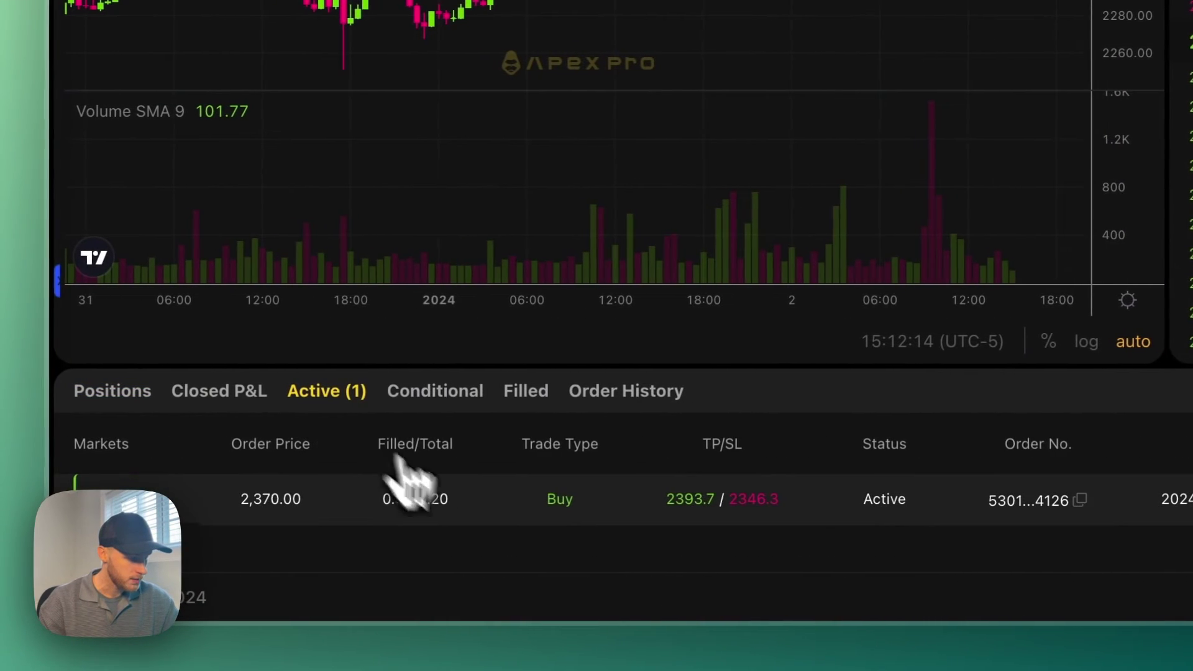
scroll(342, 533, "down", 3)
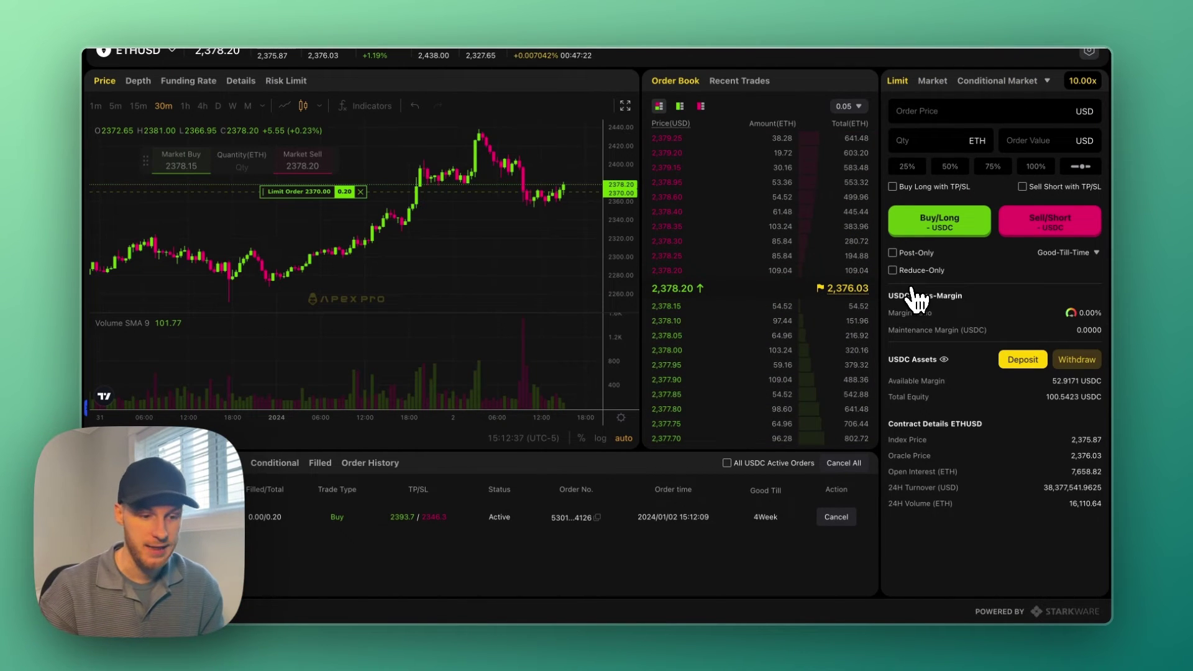
Cancel the pending limit buy and switch to a market order sized at 50% of margin.
left_click(837, 517)
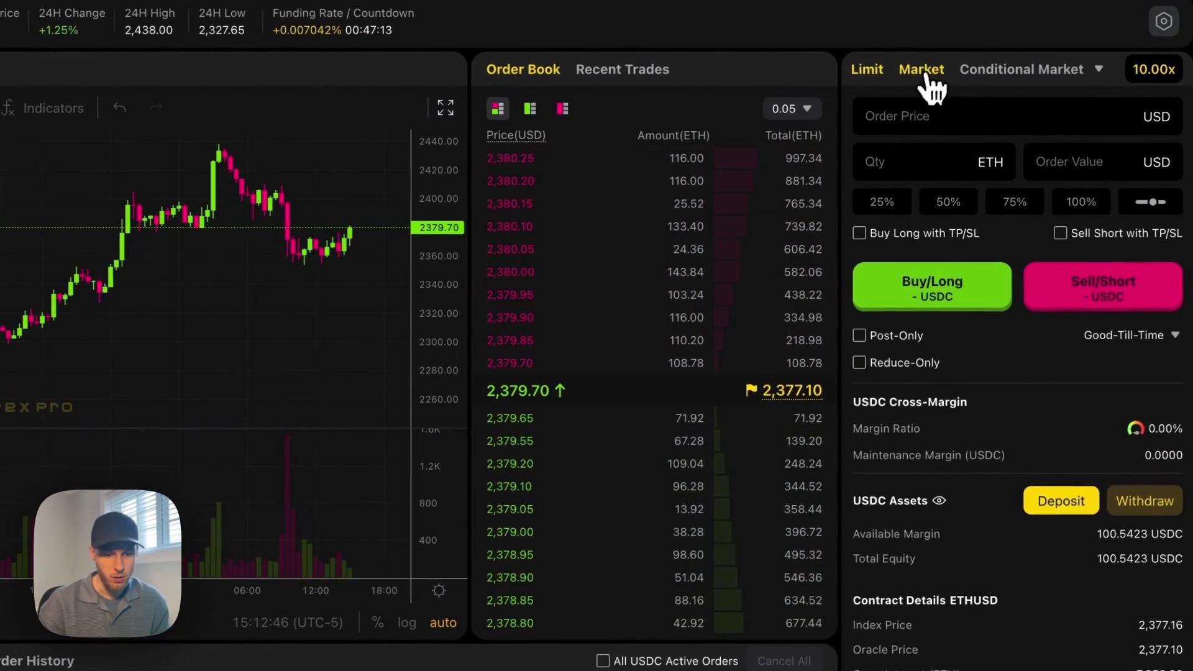
left_click(924, 72)
left_click(952, 160)
left_click(1159, 122)
left_click(1167, 124)
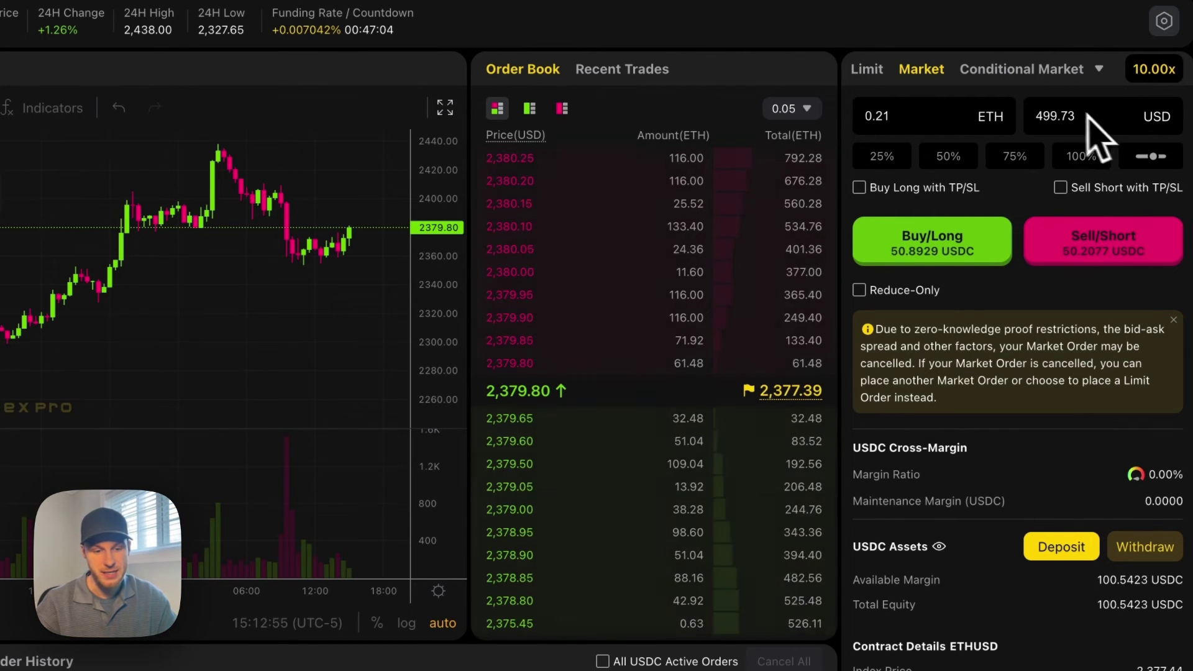
left_click(1162, 121)
left_click(1029, 117)
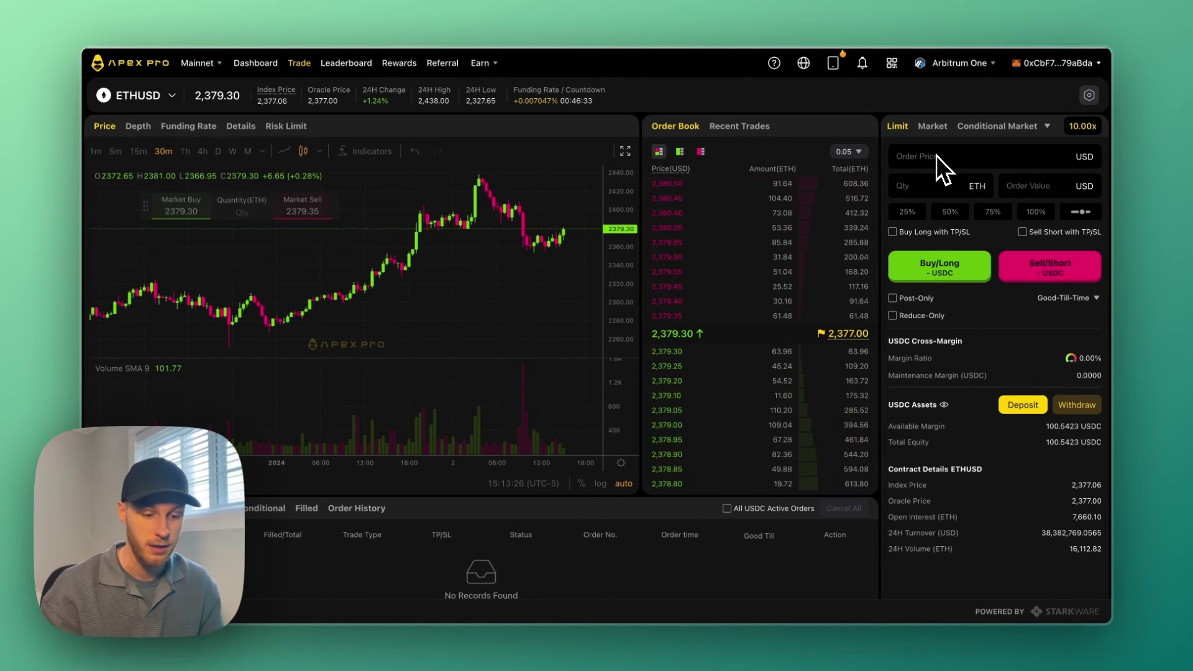
Place and confirm a 0.21 ETH market long at 10x leverage.
left_click(932, 125)
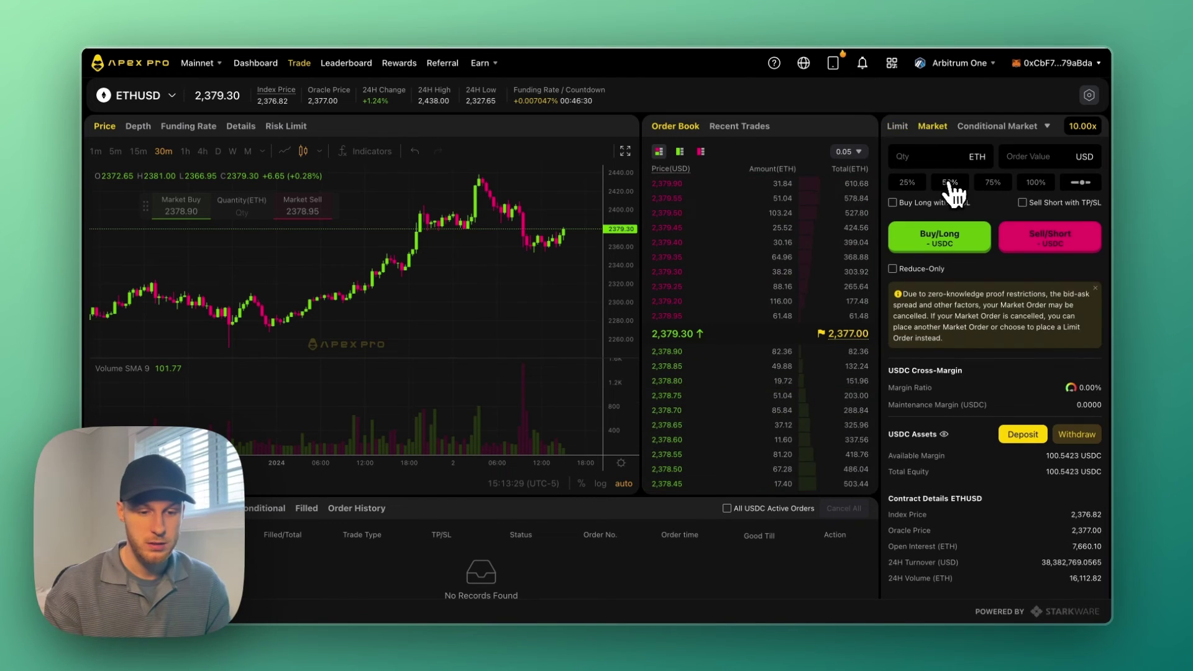
left_click(950, 184)
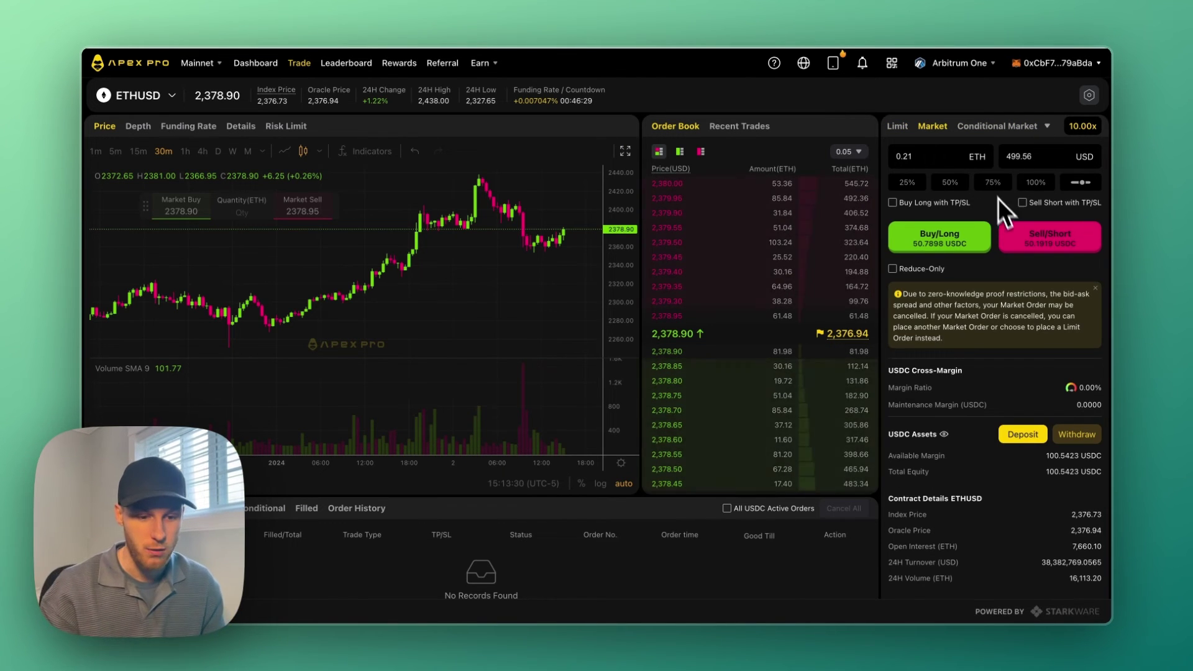
left_click(941, 238)
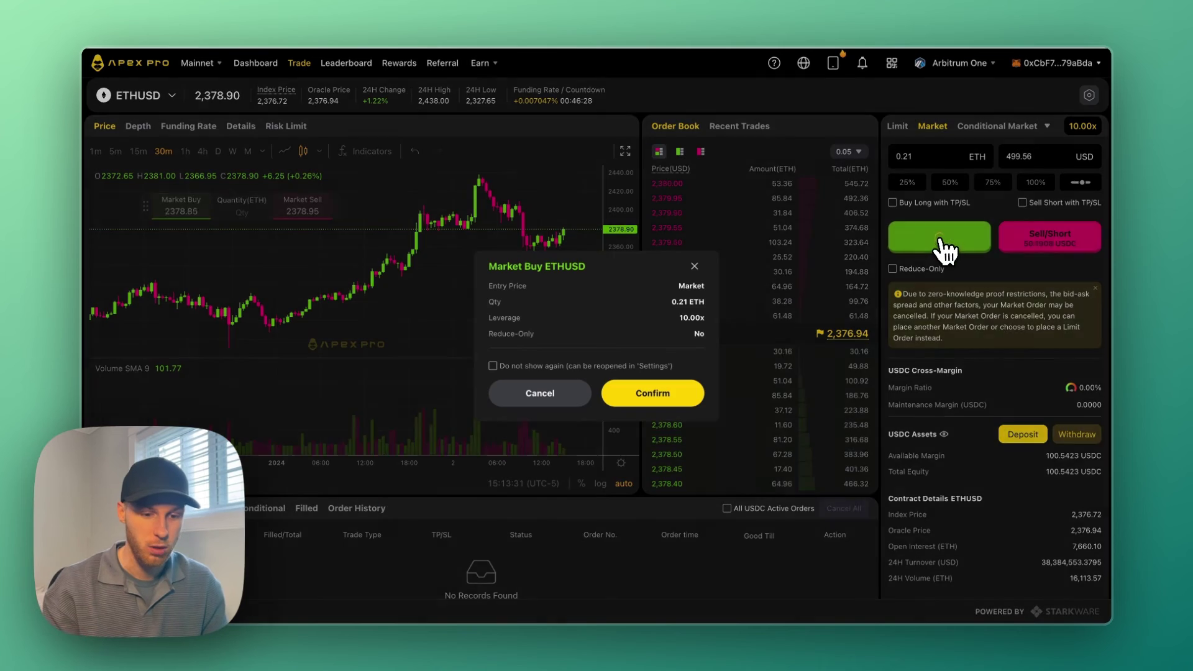
left_click(652, 393)
scroll(666, 405, "down", 1)
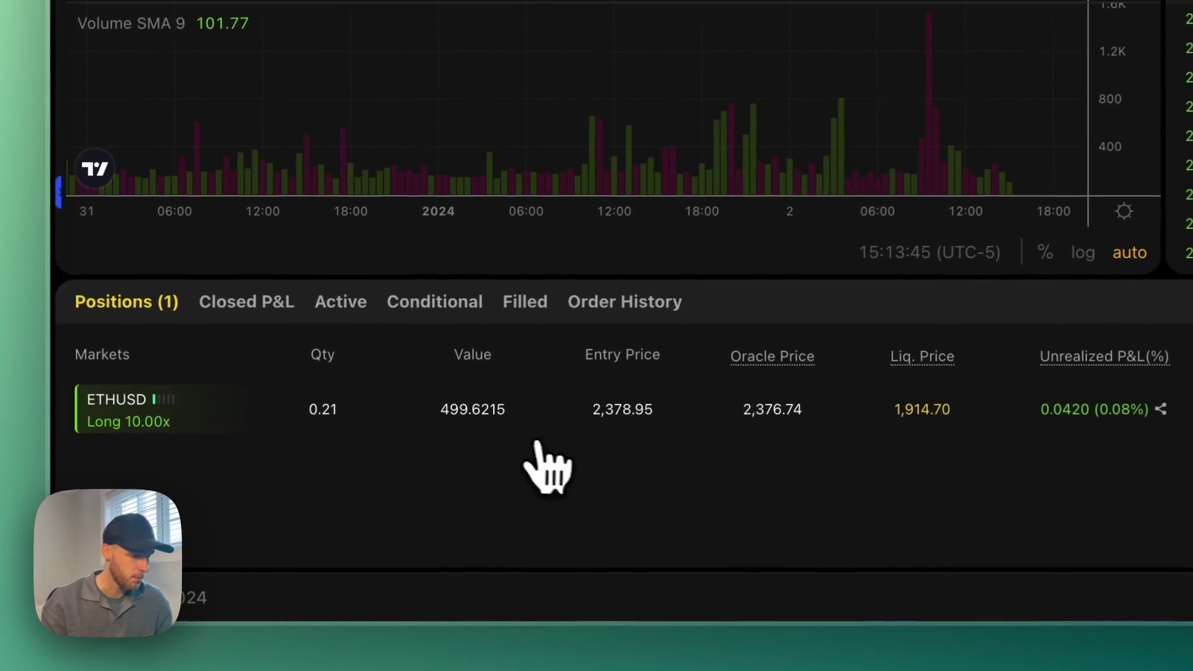
Review the open 0.21 ETH long's unrealized P&L, then close the TP/SL window without setting any.
scroll(550, 443, "down", 1)
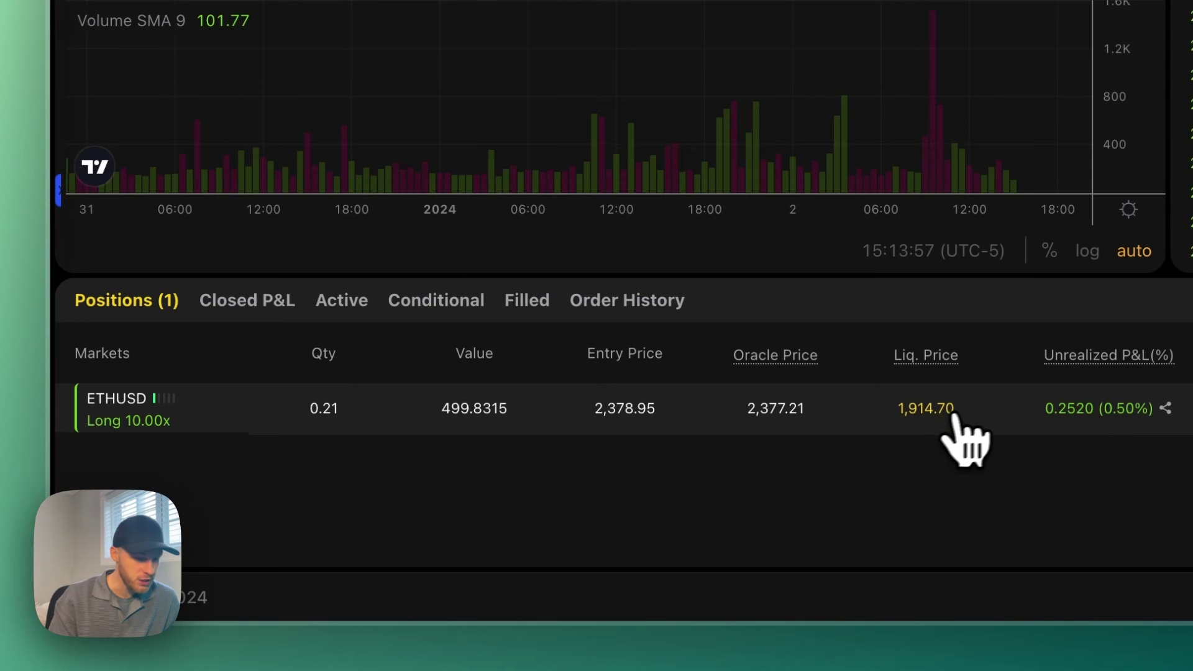
mouse_move(1109, 358)
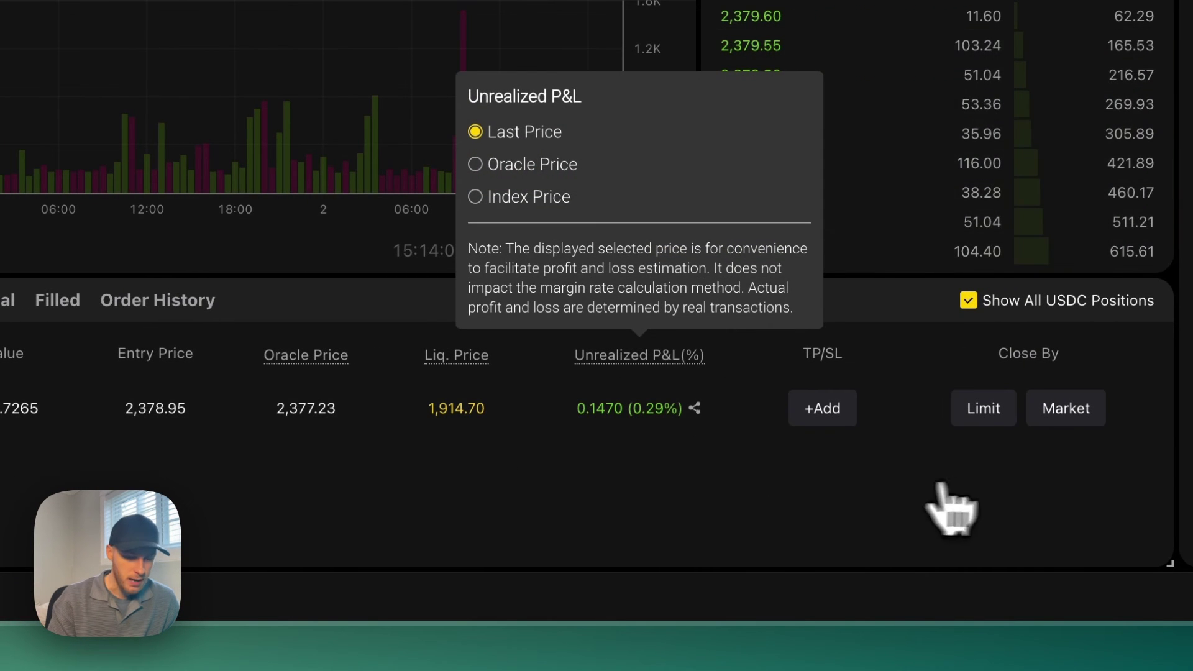
left_click(824, 409)
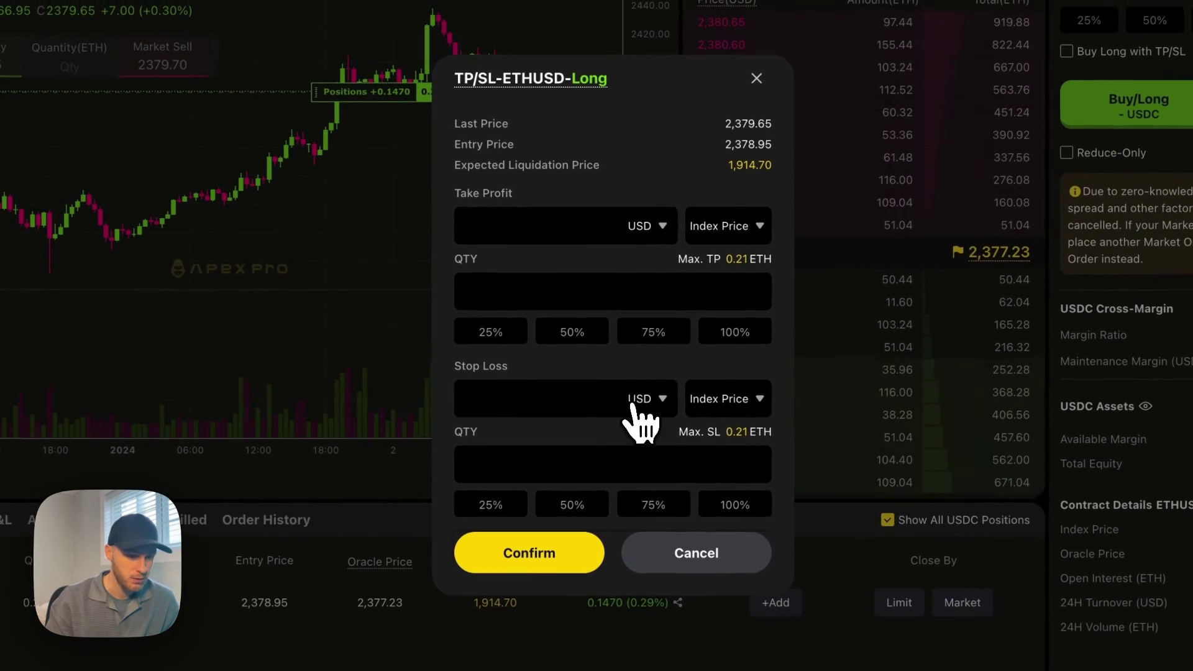
left_click(698, 539)
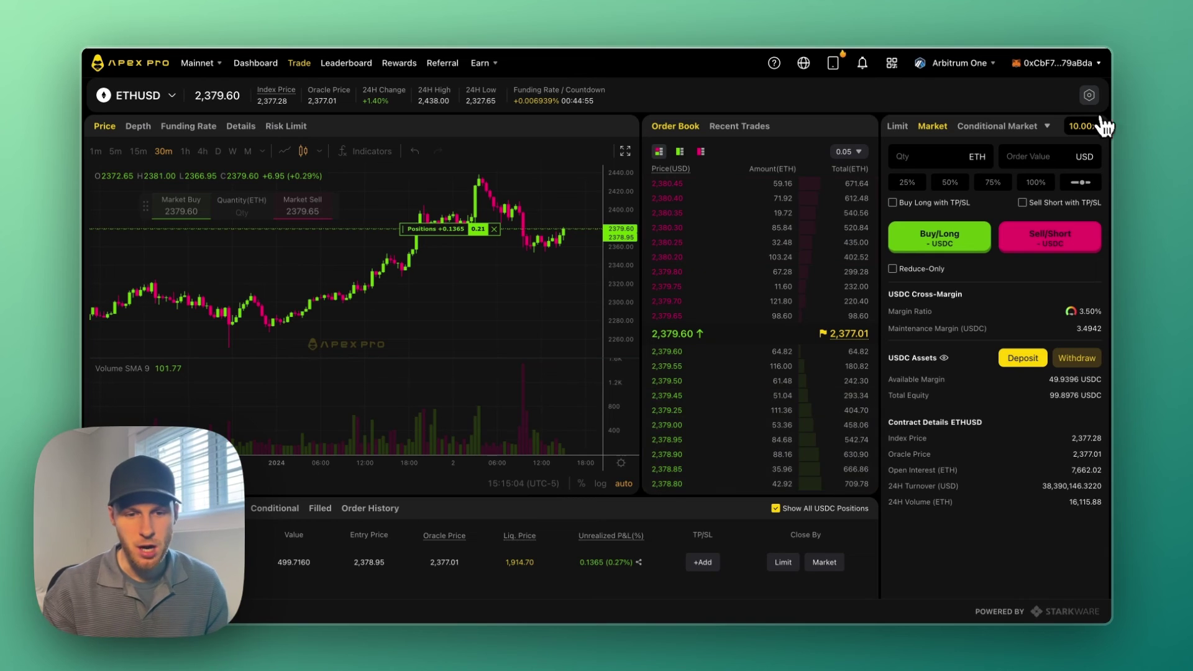
Review the display settings' Layout options: New Version style with green-up, red-down colours.
left_click(1089, 94)
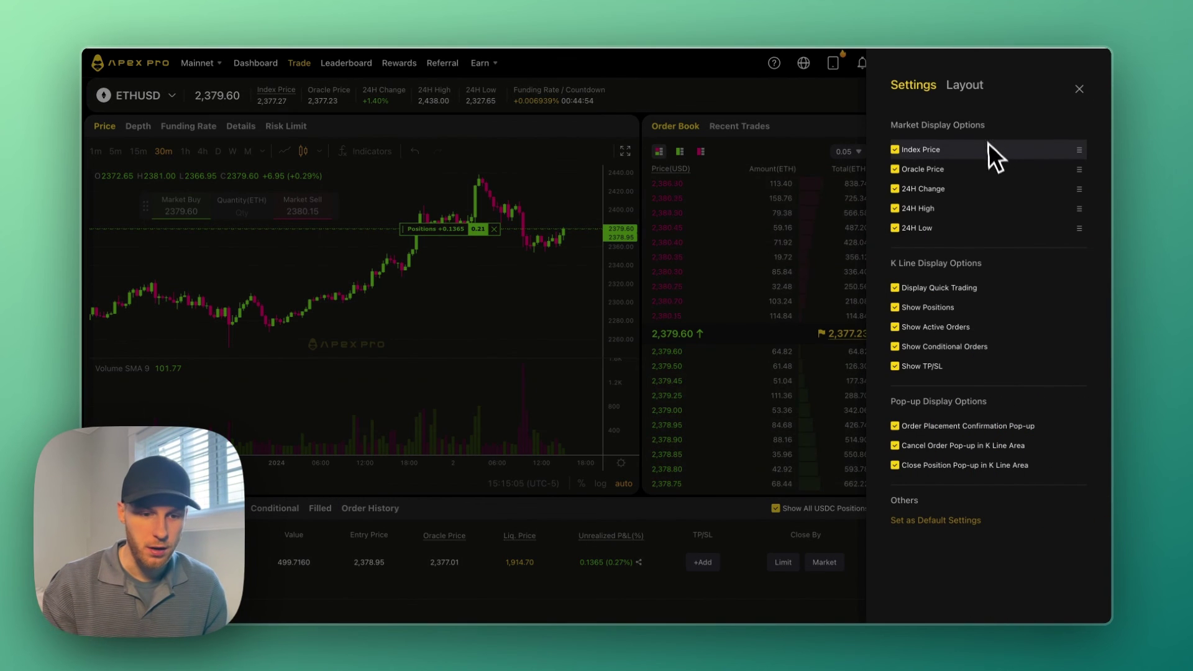
scroll(1009, 374, "down", 2)
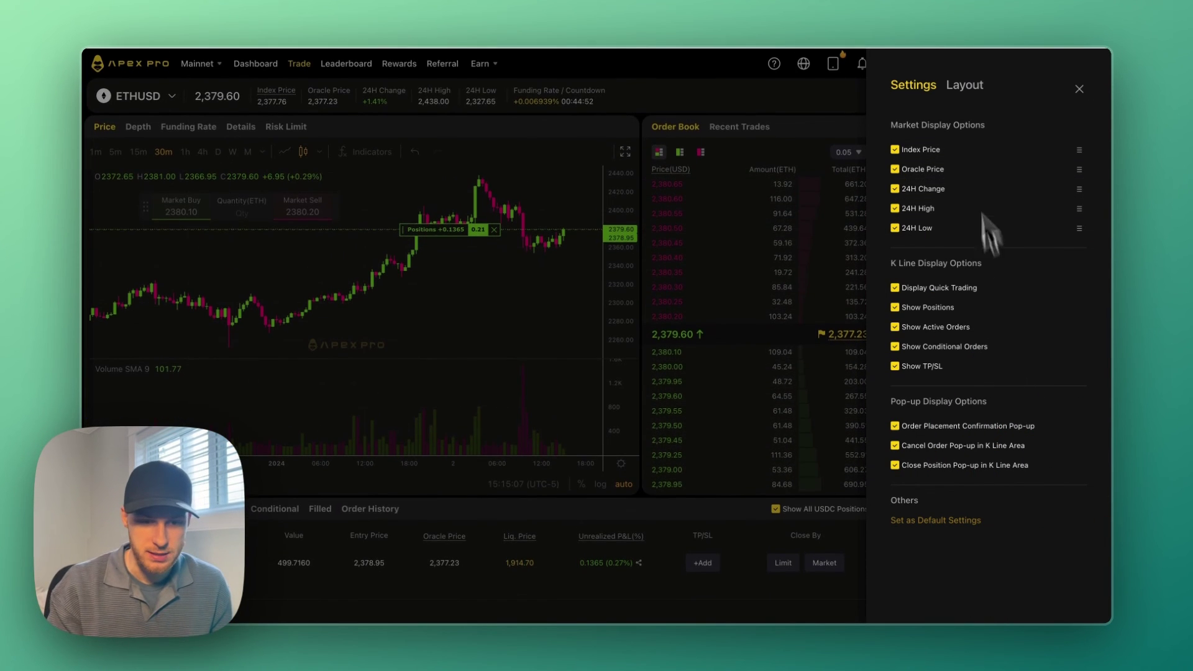
left_click(978, 97)
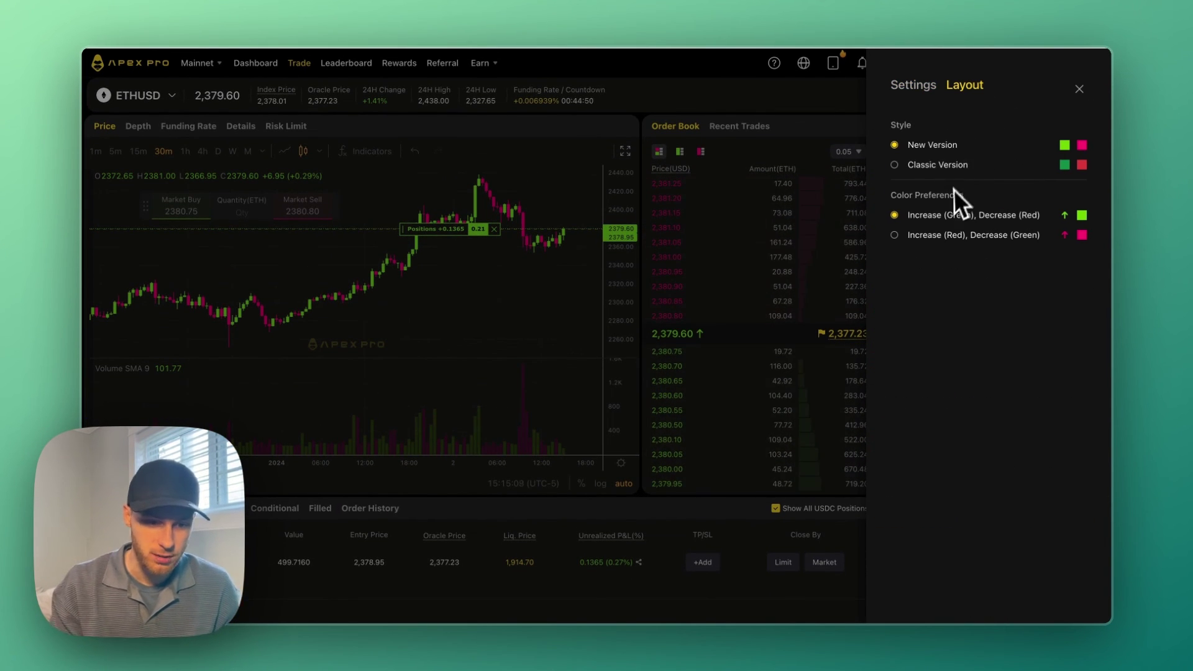